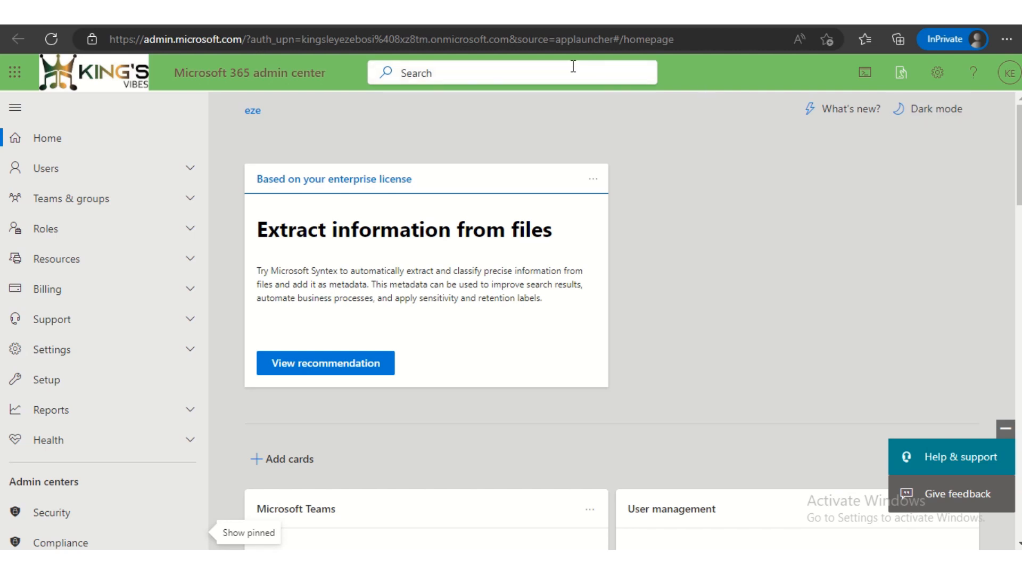
- Open the SharePoint admin center from the Microsoft 365 admin center and display its active sites
{"action": "scroll", "coordinate": [45, 330], "scroll_direction": "down", "scroll_amount": 3}
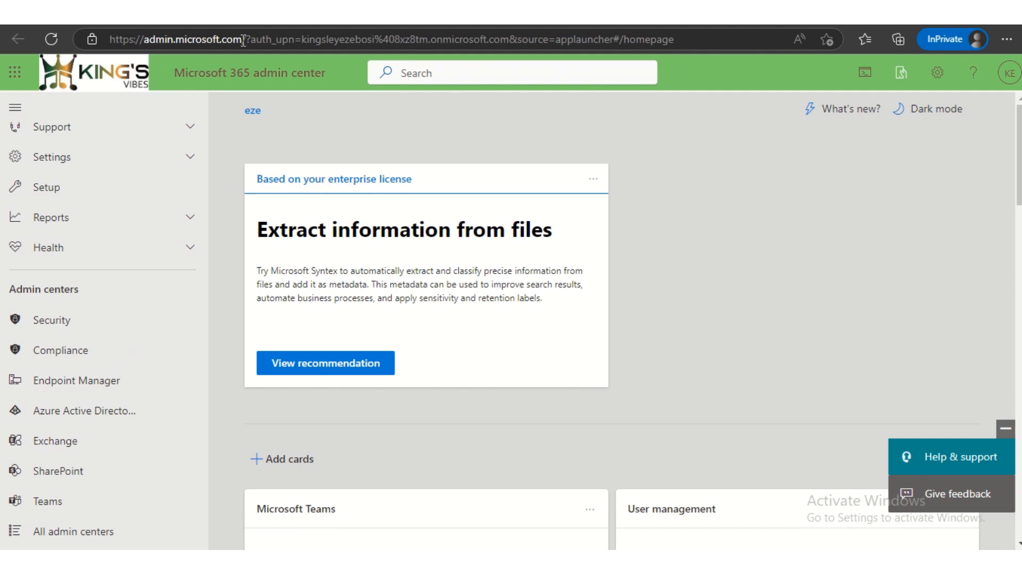
{"action": "left_click_drag", "start_coordinate": [243, 40], "coordinate": [112, 47]}
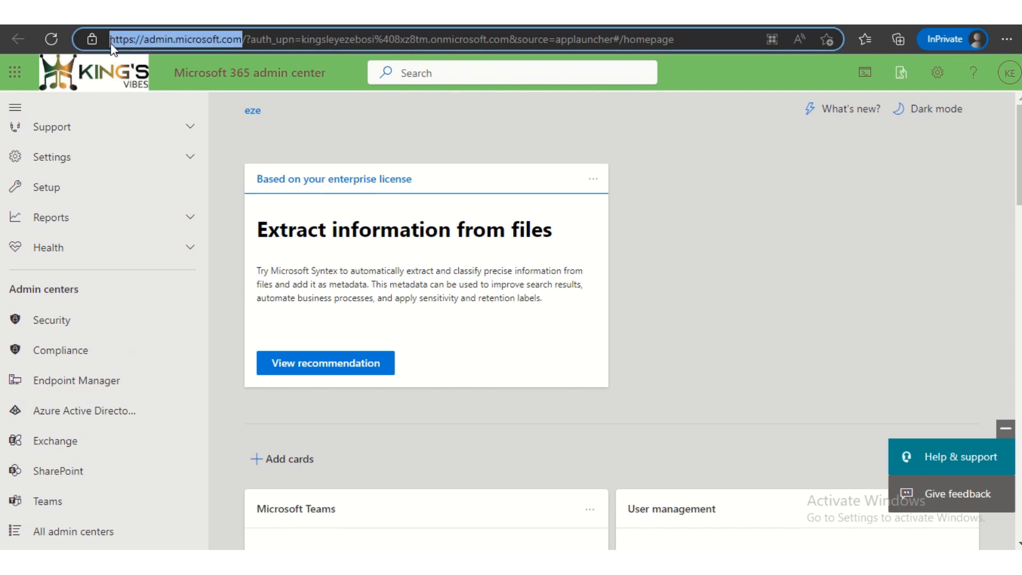
{"action": "left_click", "coordinate": [431, 125]}
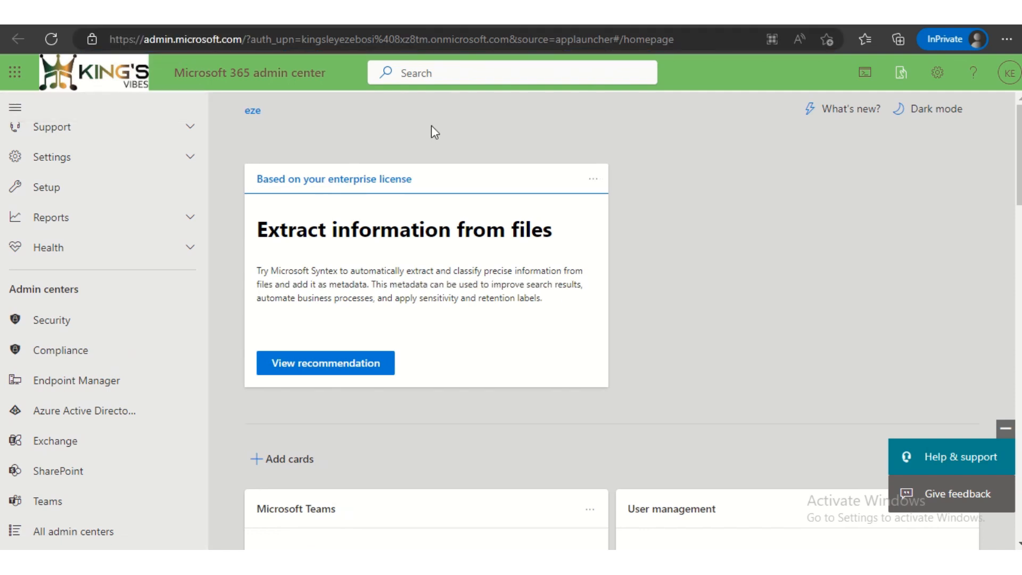
{"action": "left_click", "coordinate": [59, 472]}
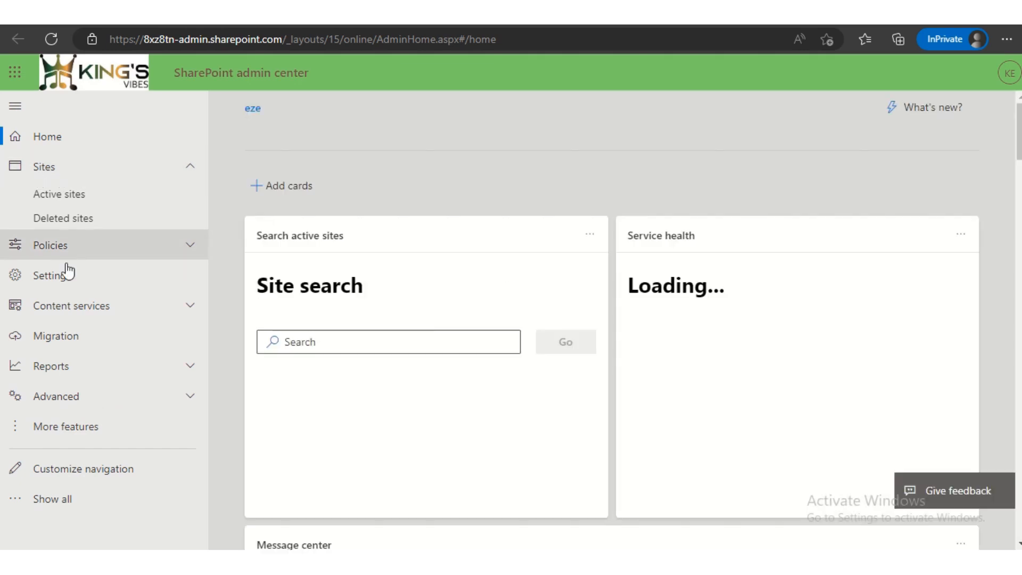
{"action": "left_click", "coordinate": [57, 194]}
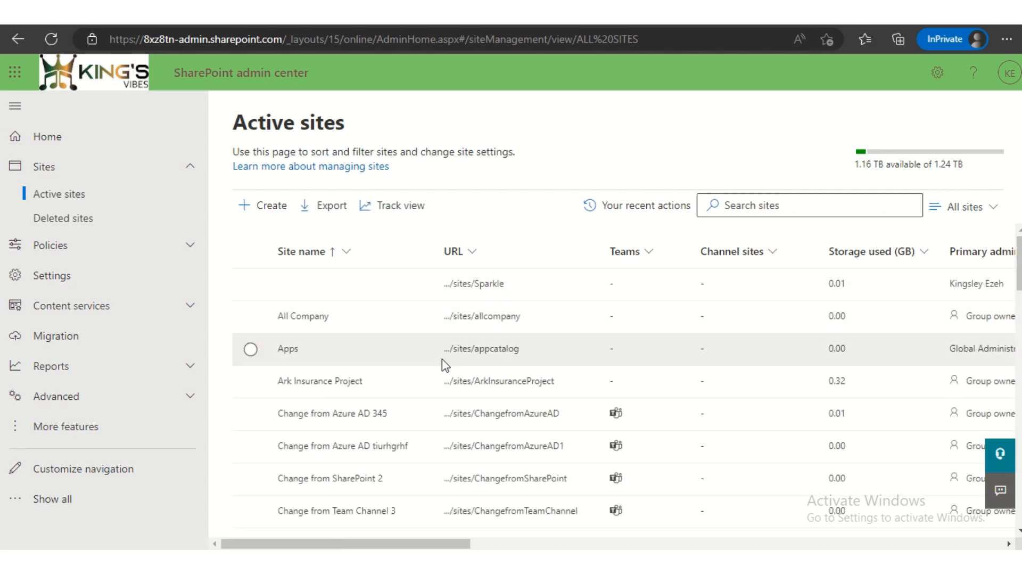
- Search the active sites for HR, view the HR site's details and close them
{"action": "left_click", "coordinate": [768, 203]}
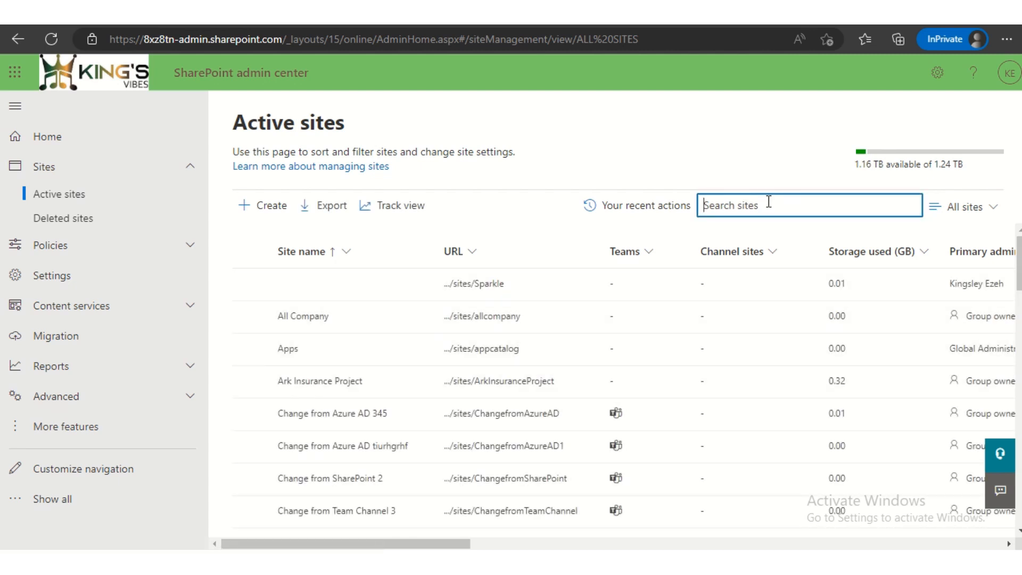
{"action": "type", "text": "HR"}
{"action": "key", "text": "Return"}
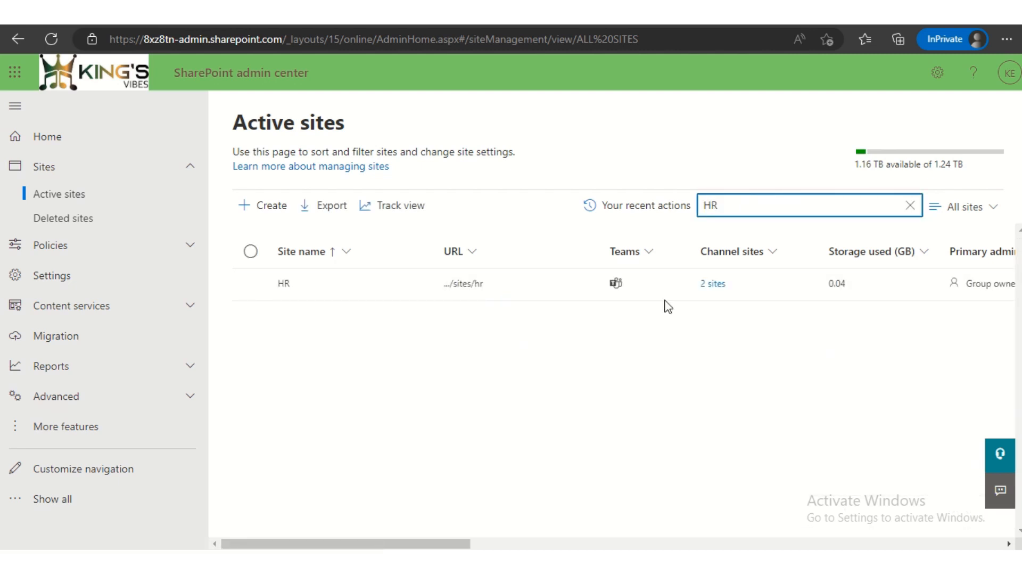
{"action": "left_click", "coordinate": [468, 291]}
{"action": "left_click", "coordinate": [468, 286]}
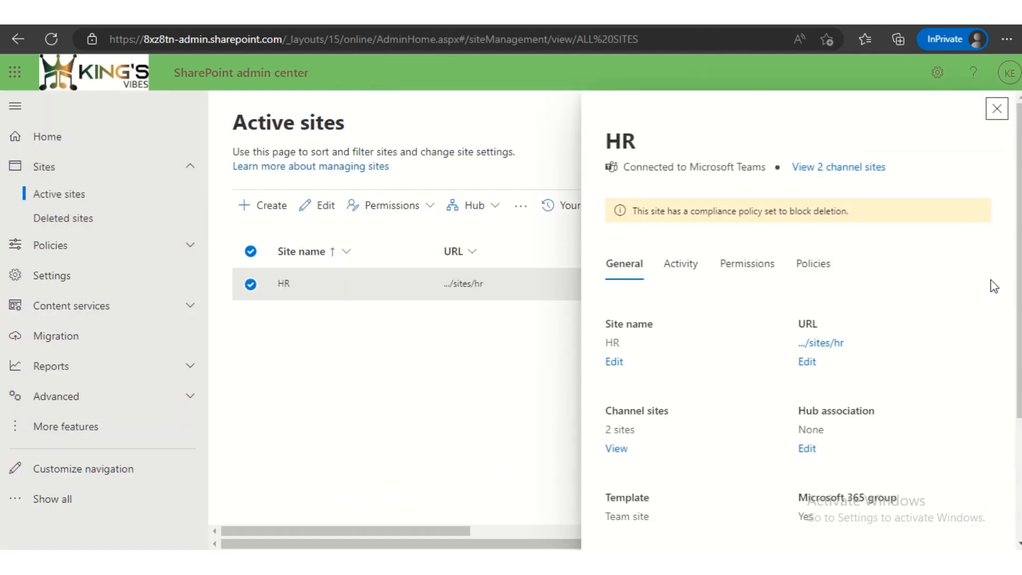
{"action": "left_click", "coordinate": [996, 109]}
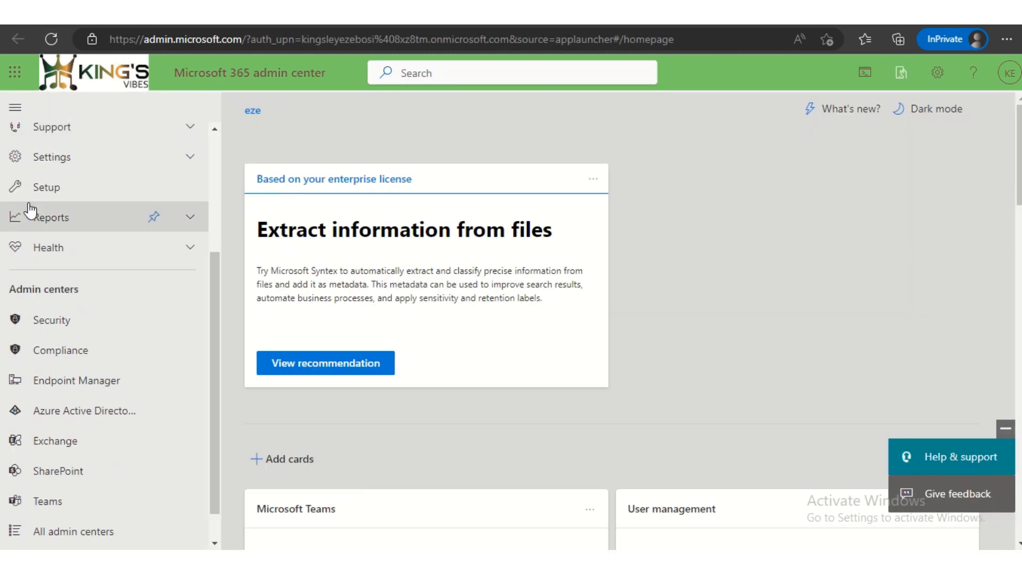
- Switch to Power Automate from the Microsoft 365 apps and dismiss the launch event announcement
{"action": "left_click", "coordinate": [16, 74]}
{"action": "left_click", "coordinate": [162, 304]}
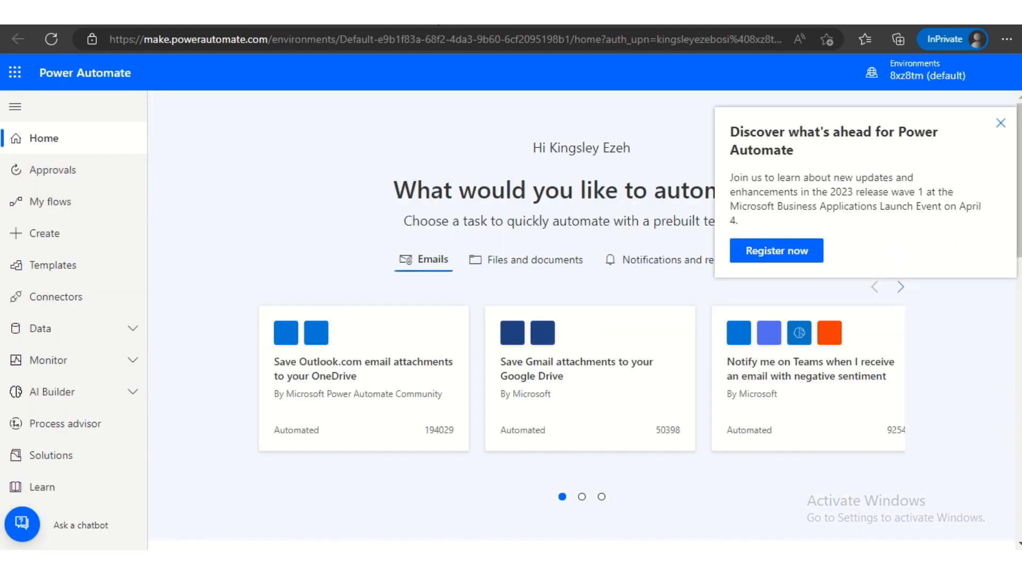
{"action": "left_click", "coordinate": [996, 125]}
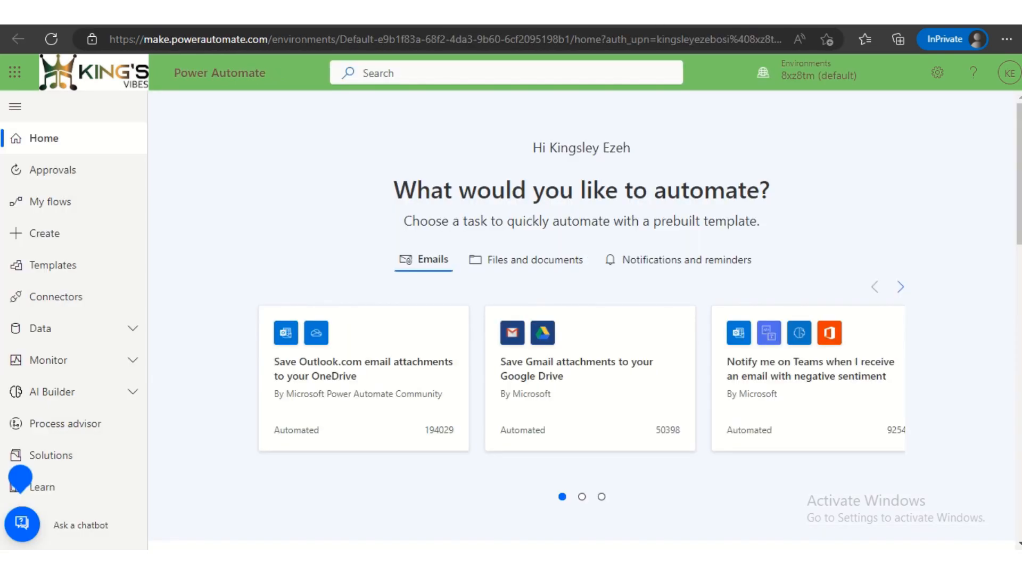
- Look at the HR SharePoint site's home page and return to Power Automate
{"action": "left_click", "coordinate": [601, 19]}
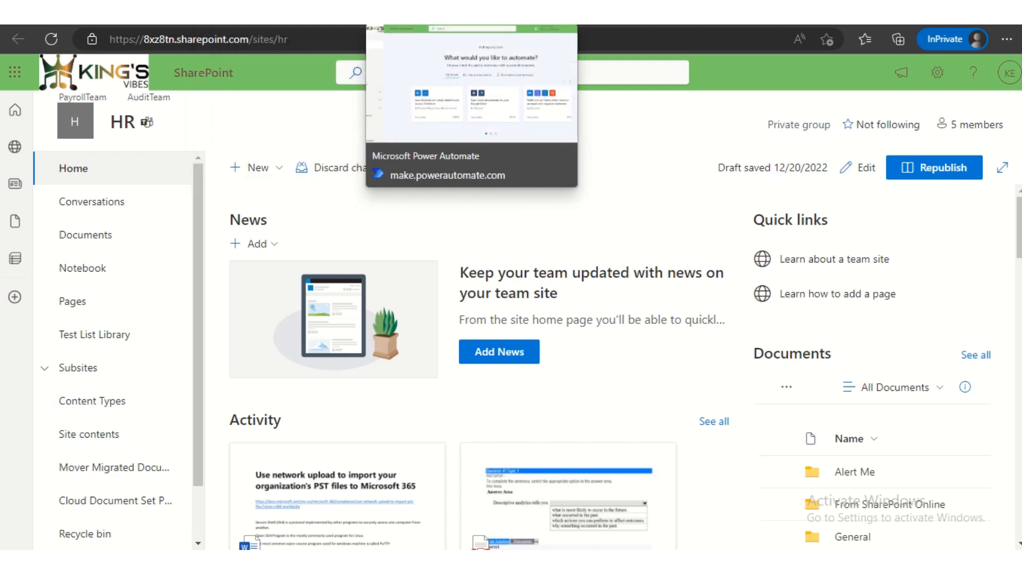
{"action": "left_click", "coordinate": [395, 16]}
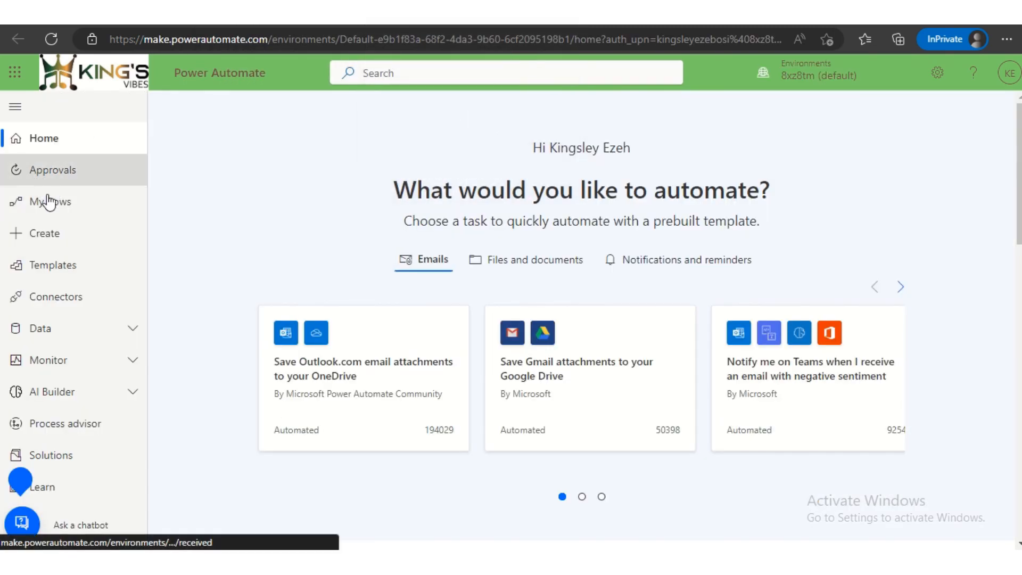
- Create an instant cloud flow named "Create Library" that uses the "Manually trigger a flow" trigger
{"action": "left_click", "coordinate": [66, 242]}
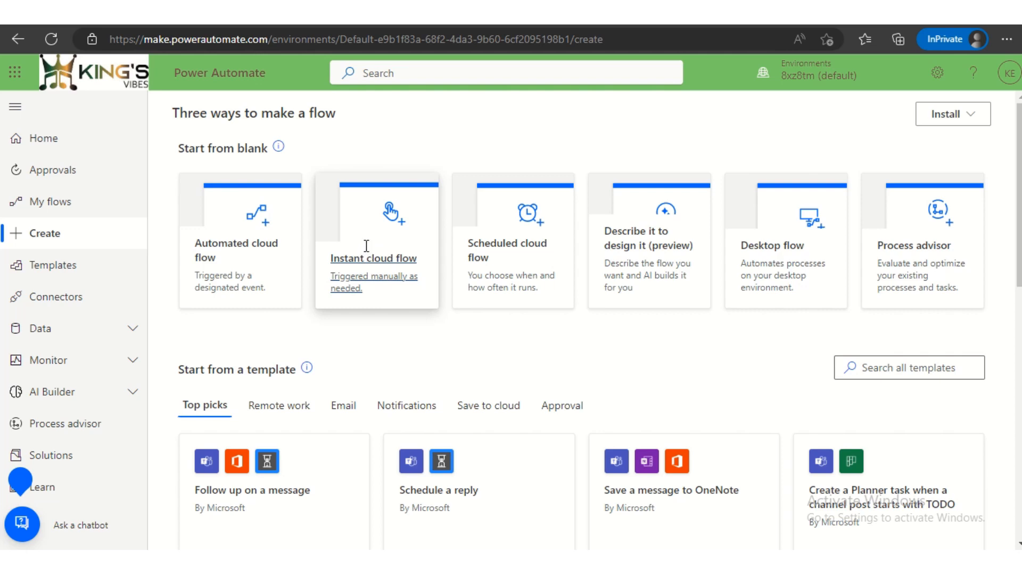
{"action": "left_click", "coordinate": [367, 253]}
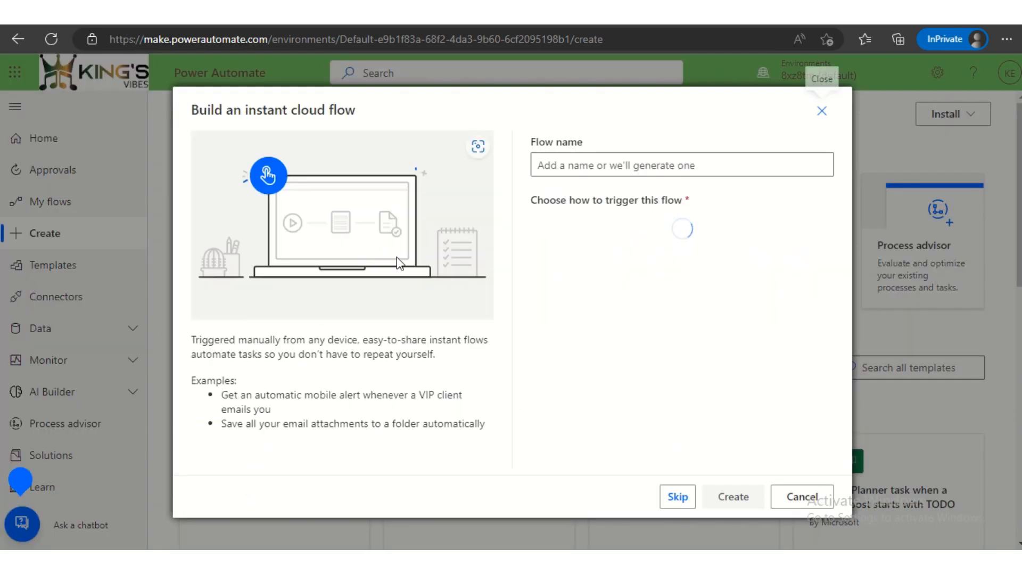
{"action": "left_click", "coordinate": [584, 161]}
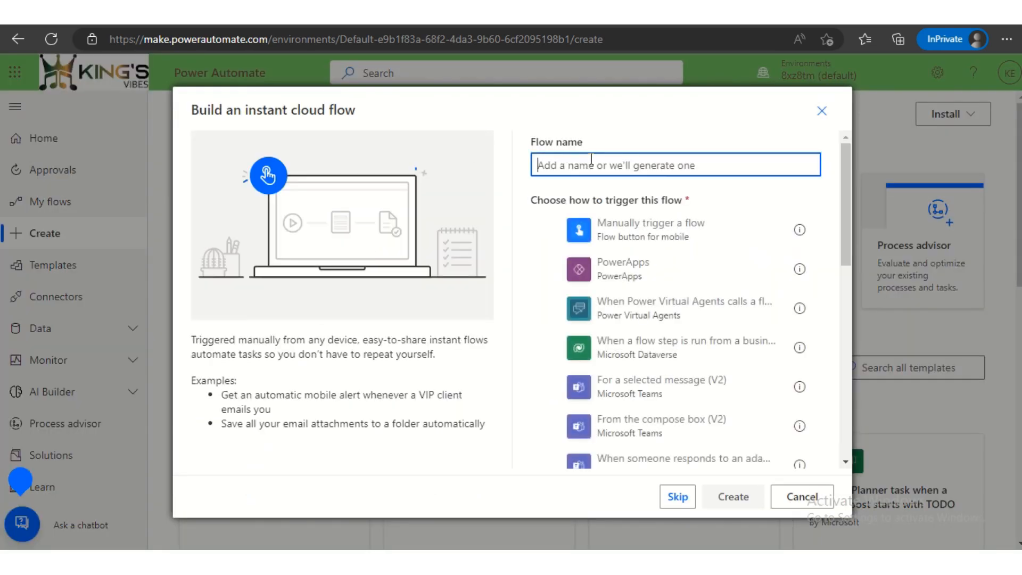
{"action": "type", "text": "Create"}
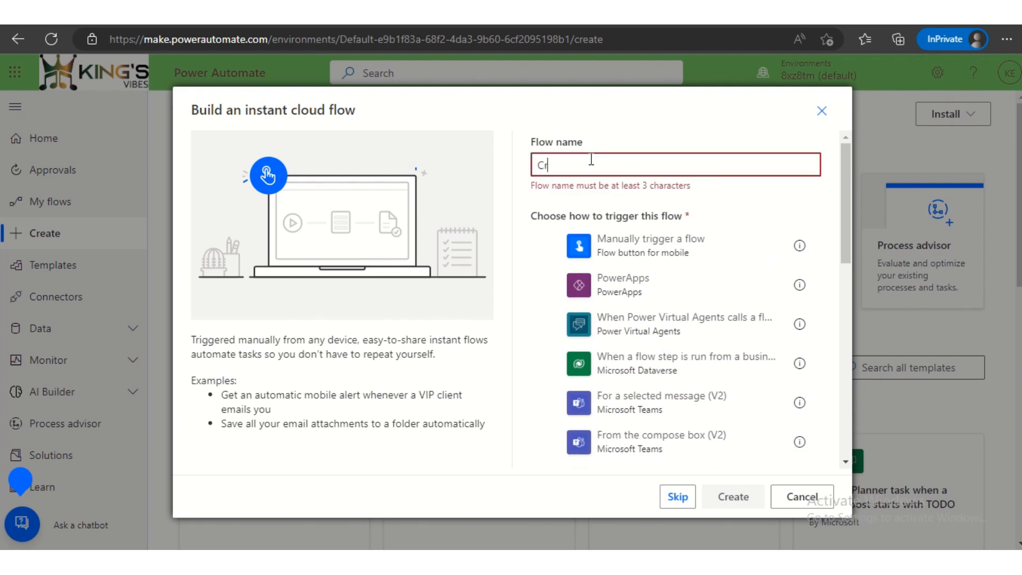
{"action": "key", "text": "BackSpace"}
{"action": "key", "text": "BackSpace"}
{"action": "key", "text": "BackSpace"}
{"action": "key", "text": "BackSpace"}
{"action": "key", "text": "BackSpace"}
{"action": "key", "text": "BackSpace"}
{"action": "type", "text": "Crea"}
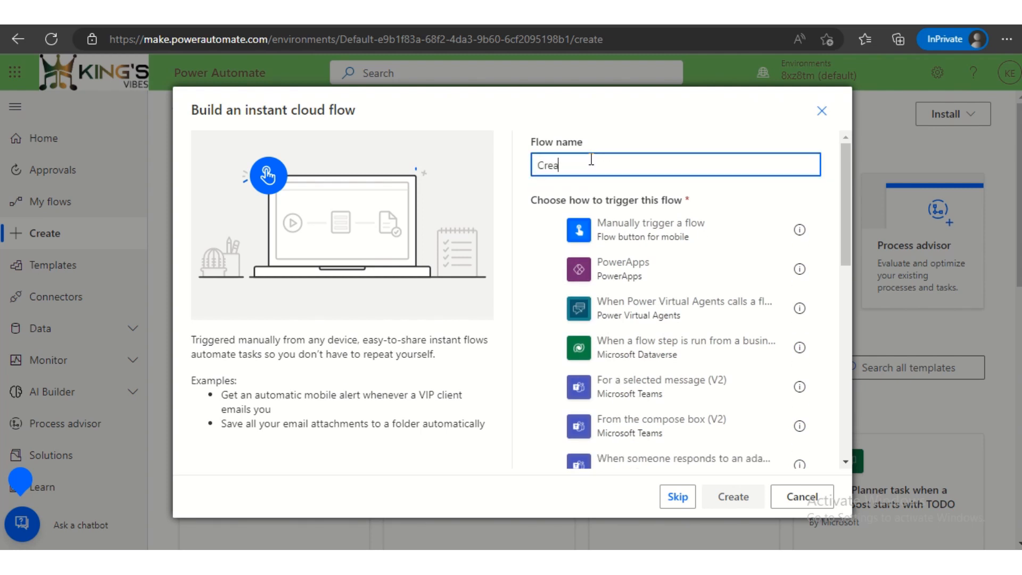
{"action": "type", "text": "te Library"}
{"action": "left_click", "coordinate": [620, 237]}
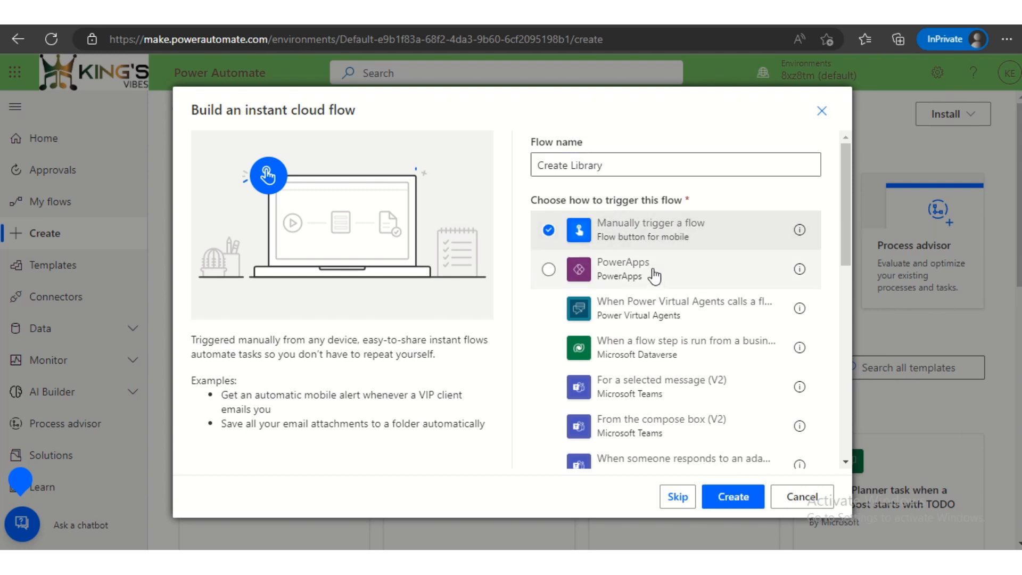
{"action": "left_click", "coordinate": [733, 497]}
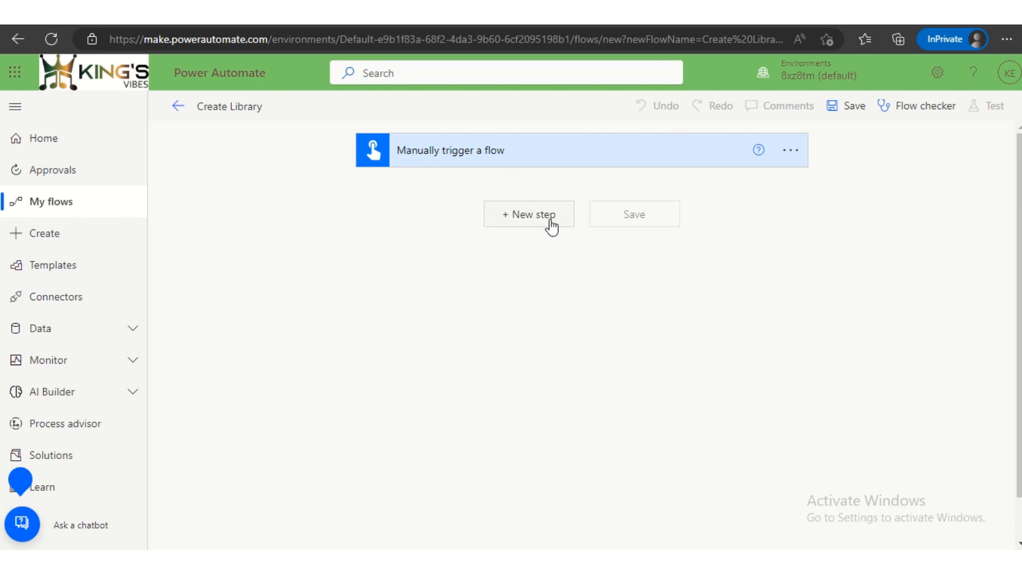
- Search the operations for "Send HTTP" and add the "Send an HTTP request to SharePoint" action after the trigger
{"action": "left_click", "coordinate": [529, 214]}
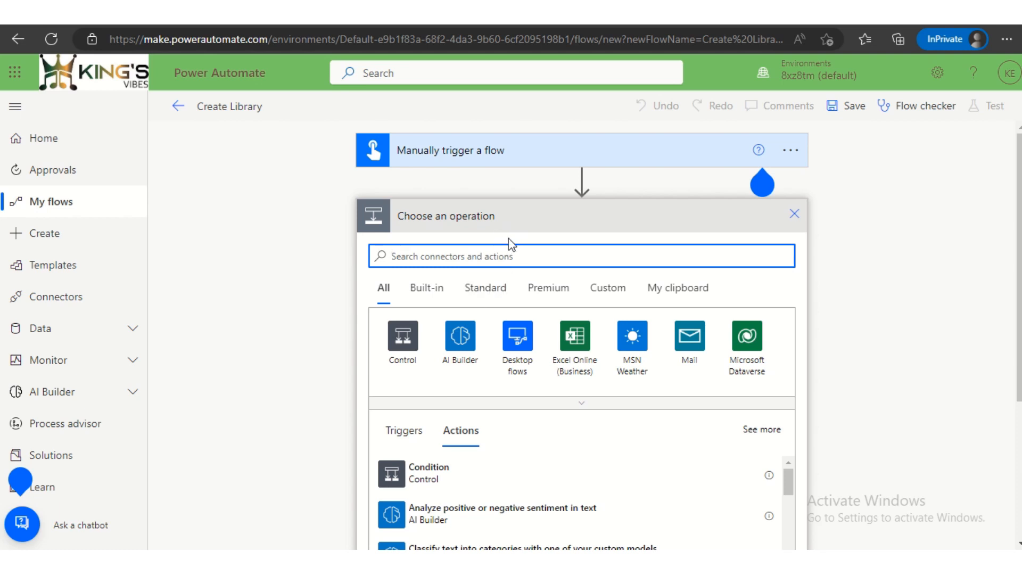
{"action": "left_click", "coordinate": [443, 258]}
{"action": "type", "text": "Send"}
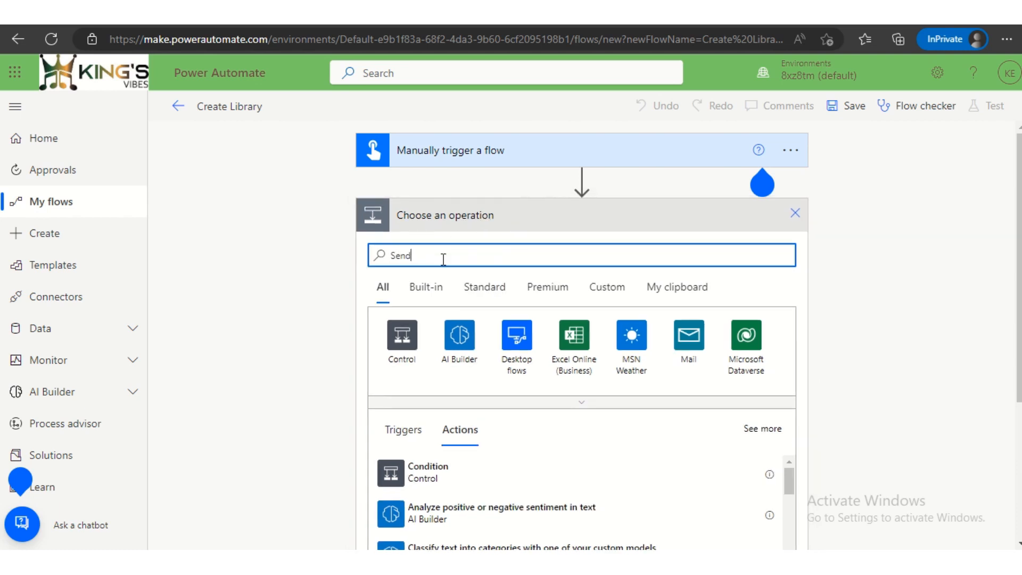
{"action": "type", "text": " H"}
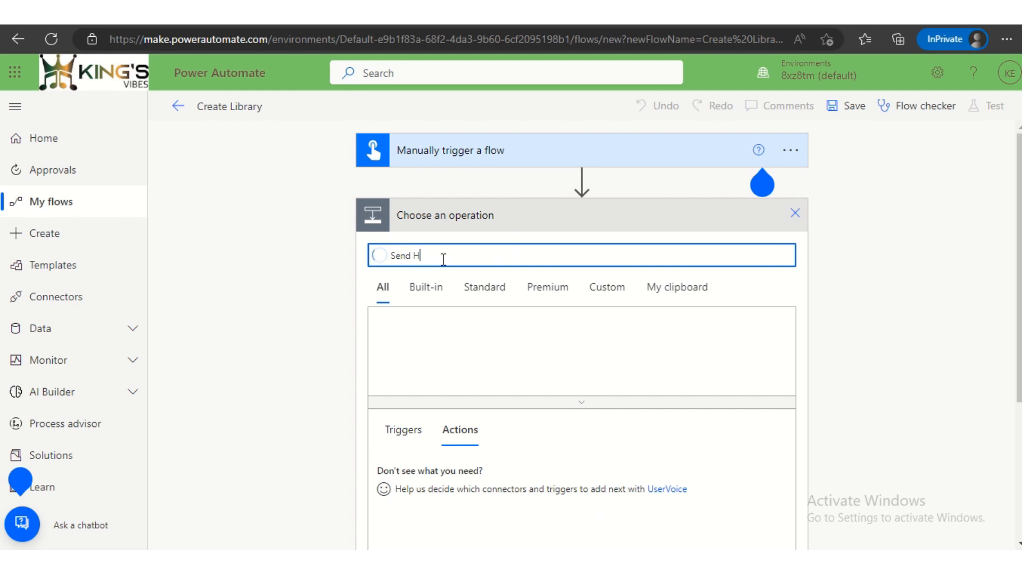
{"action": "type", "text": "TTP"}
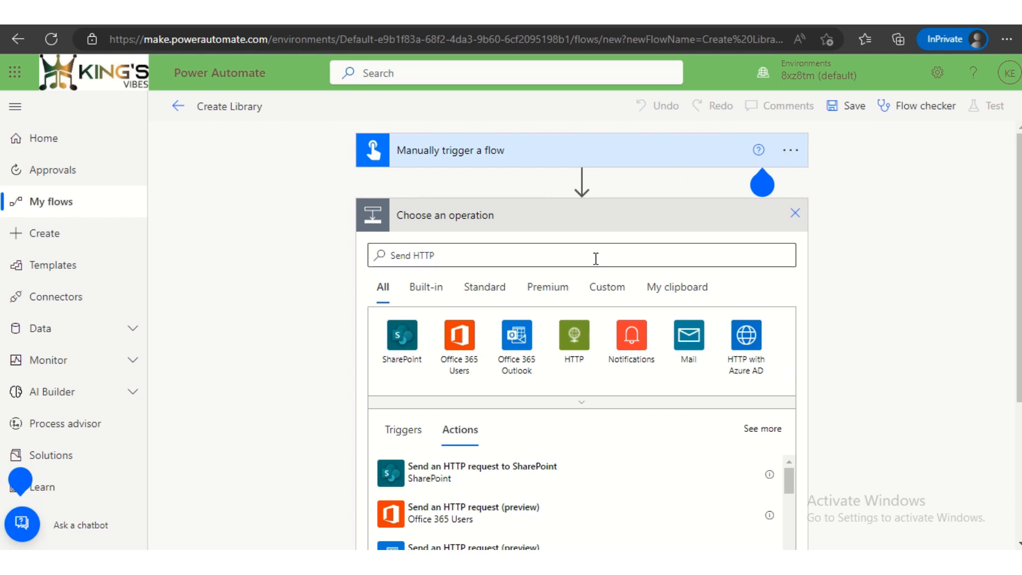
{"action": "scroll", "coordinate": [594, 261], "scroll_direction": "down", "scroll_amount": 1}
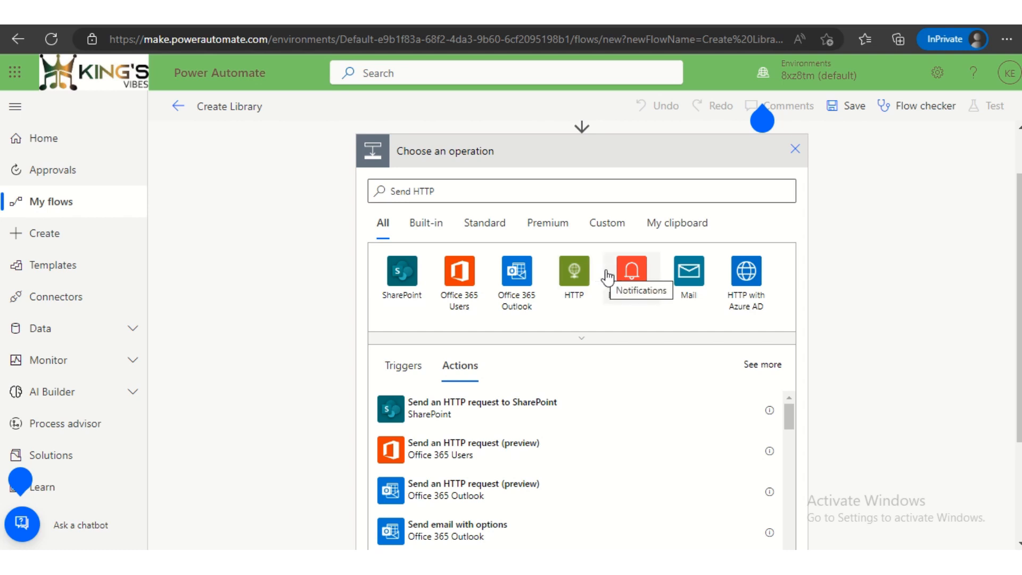
{"action": "left_click", "coordinate": [523, 413]}
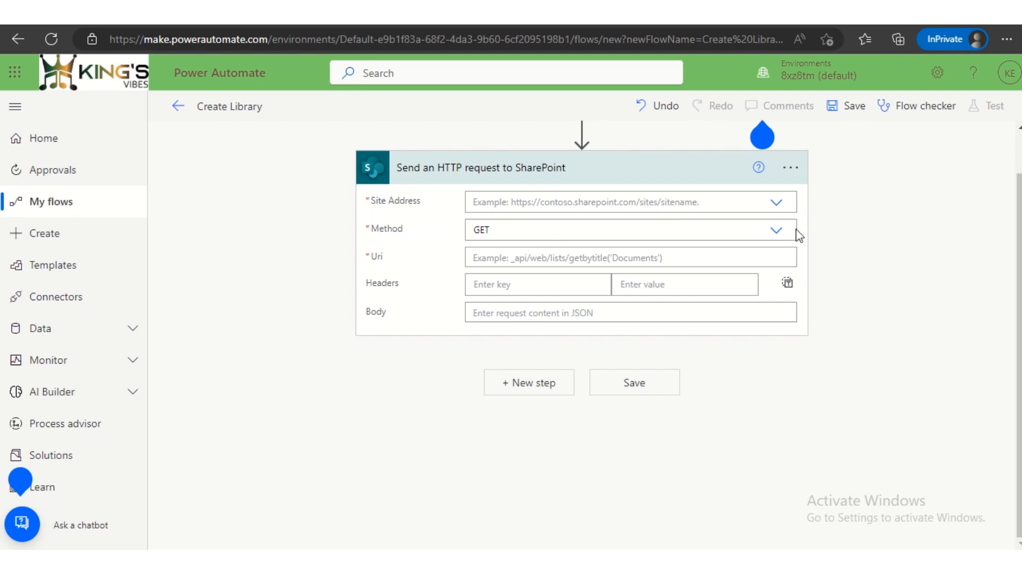
- Set the HTTP request's site address to the HR site and its method to POST
{"action": "left_click", "coordinate": [776, 203]}
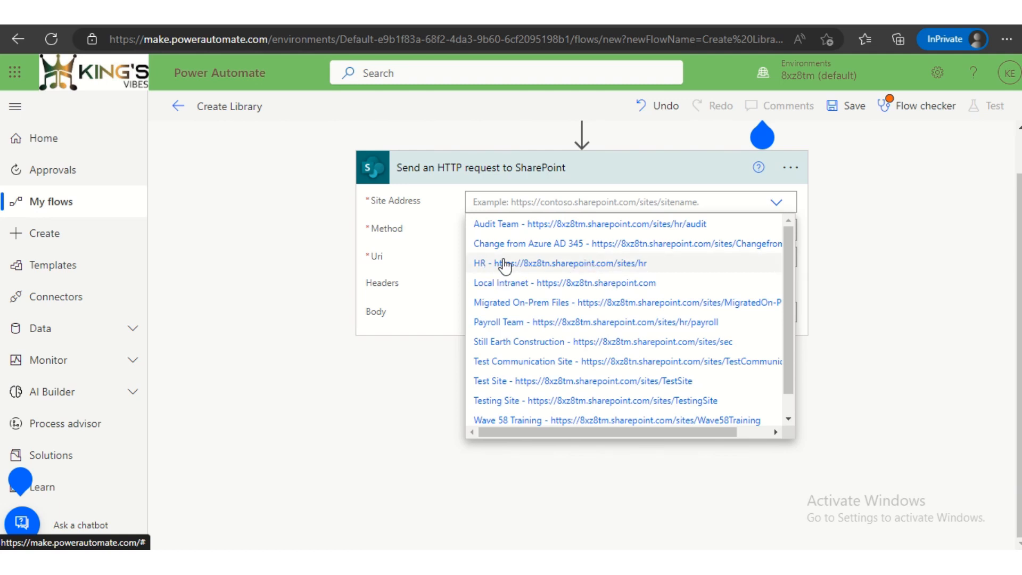
{"action": "left_click", "coordinate": [530, 263]}
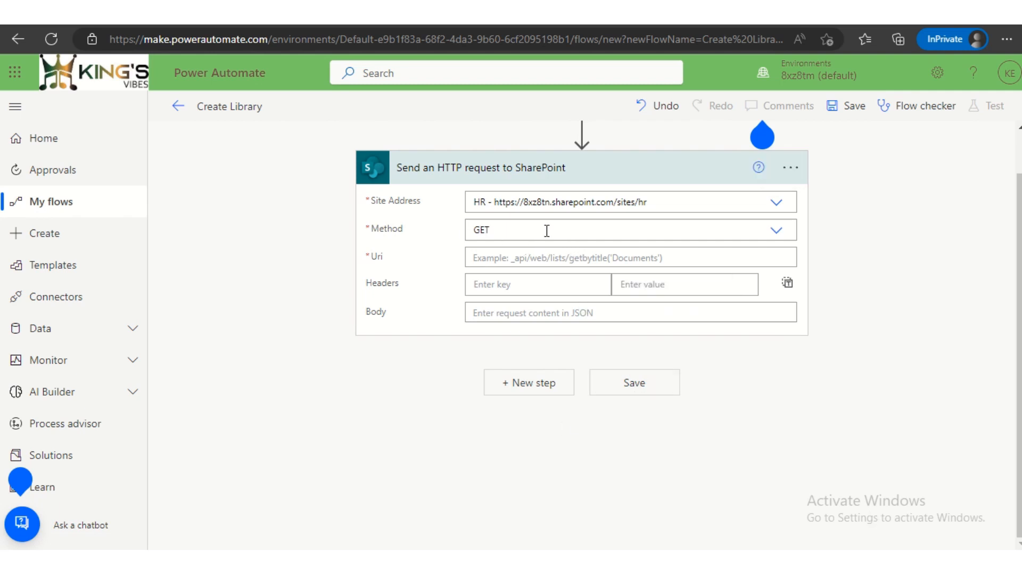
{"action": "left_click", "coordinate": [776, 231]}
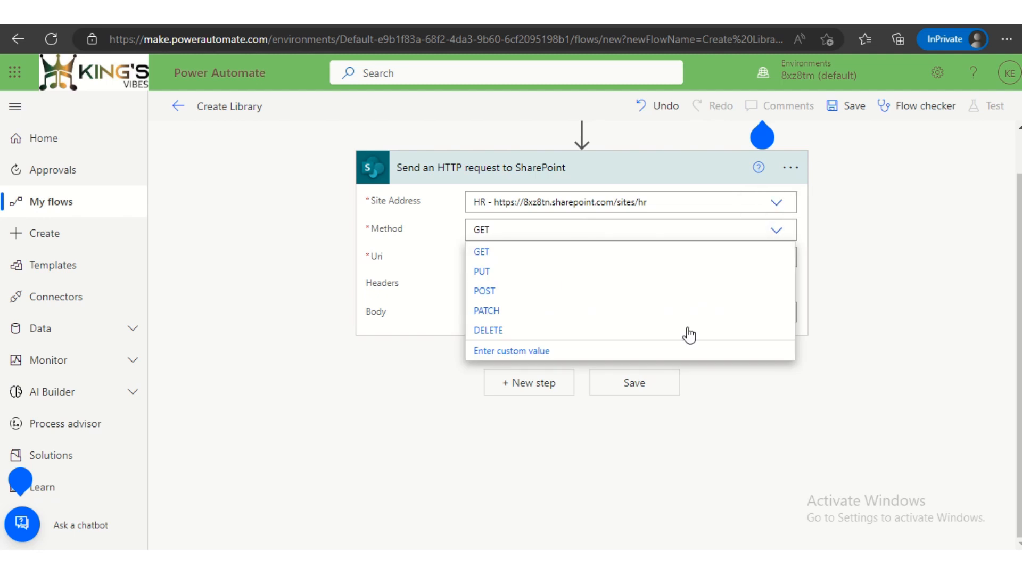
{"action": "left_click", "coordinate": [484, 292]}
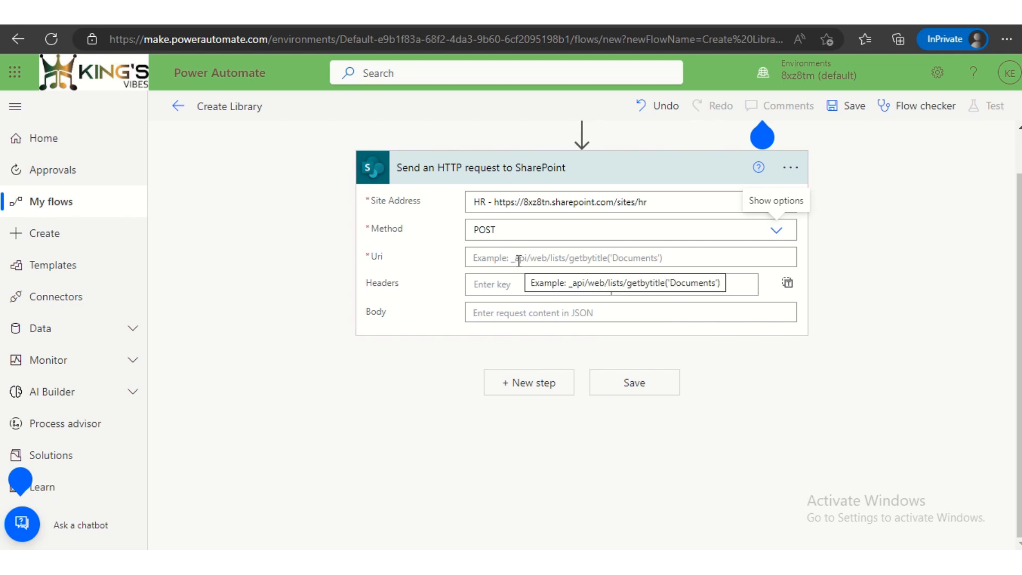
- Dismiss the data formatting tip and set the HTTP request's Uri to _api/web/lists/
{"action": "left_click", "coordinate": [571, 263]}
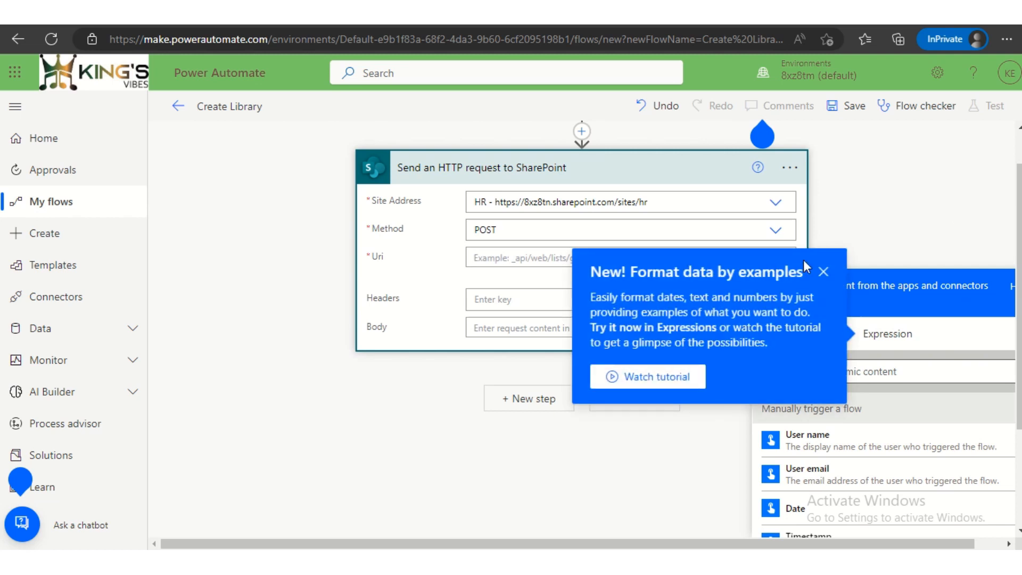
{"action": "left_click", "coordinate": [823, 272]}
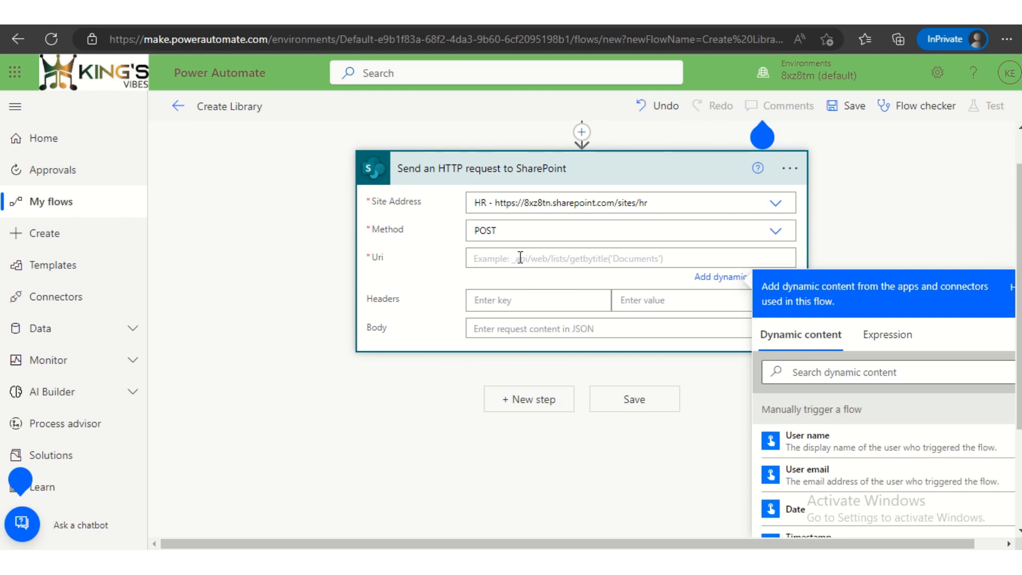
{"action": "type", "text": "_ap"}
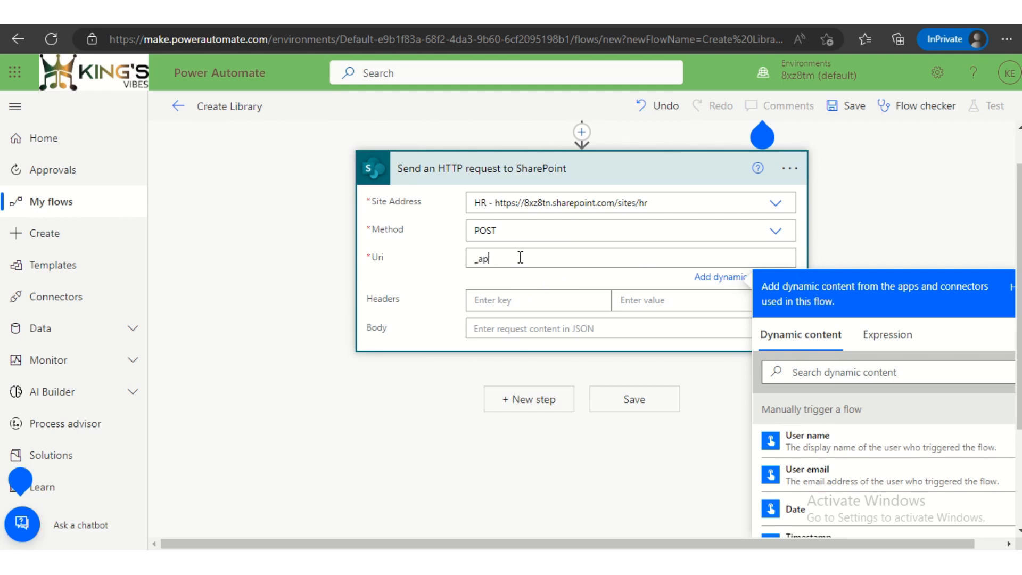
{"action": "type", "text": "i/web/lists/"}
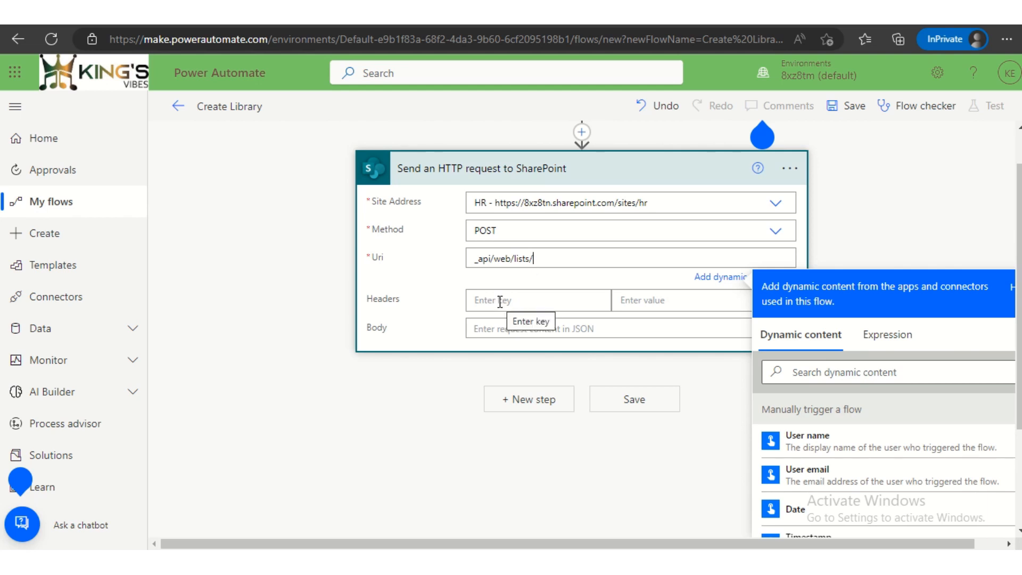
- Enter content-type: as the first header key of the HTTP request
{"action": "left_click", "coordinate": [499, 301]}
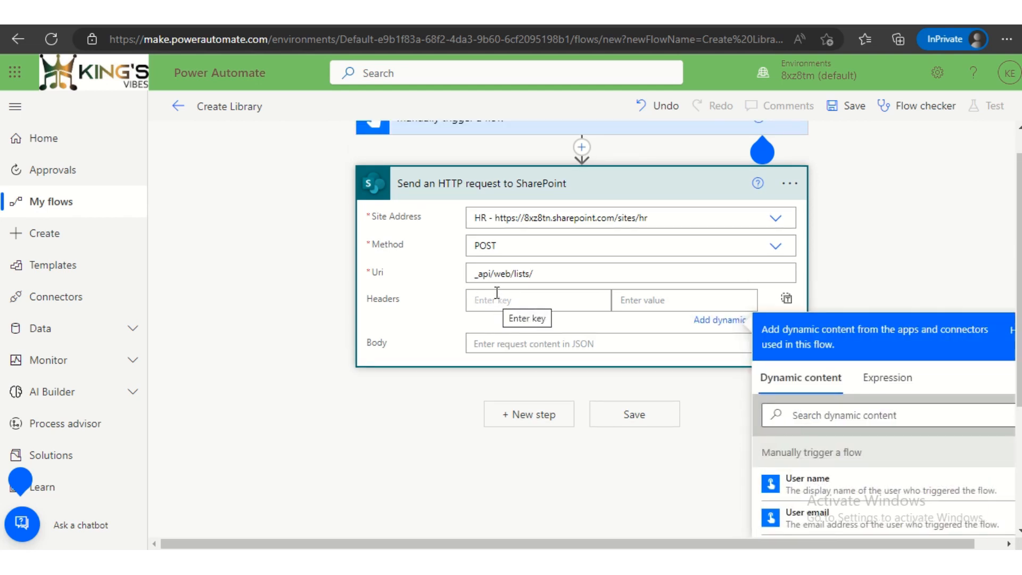
{"action": "type", "text": "conyent"}
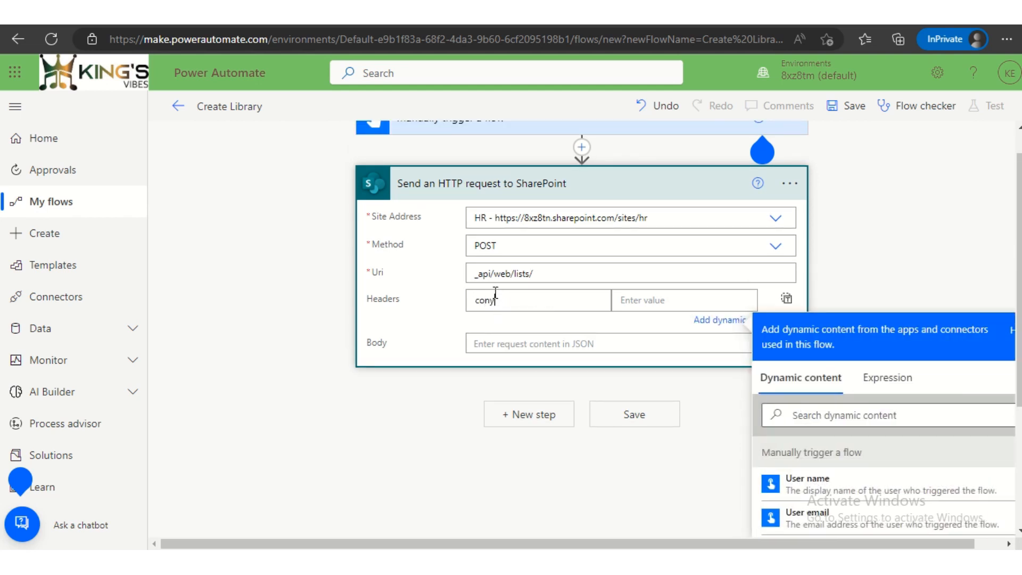
{"action": "key", "text": "BackSpace"}
{"action": "key", "text": "BackSpace"}
{"action": "key", "text": "BackSpace"}
{"action": "key", "text": "BackSpace"}
{"action": "type", "text": "tent-type"}
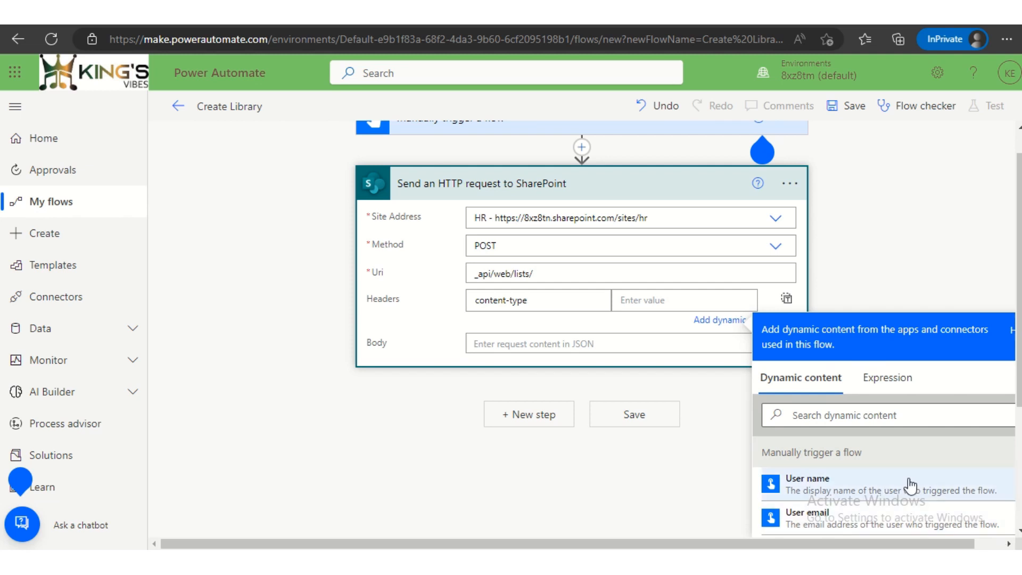
{"action": "type", "text": ":"}
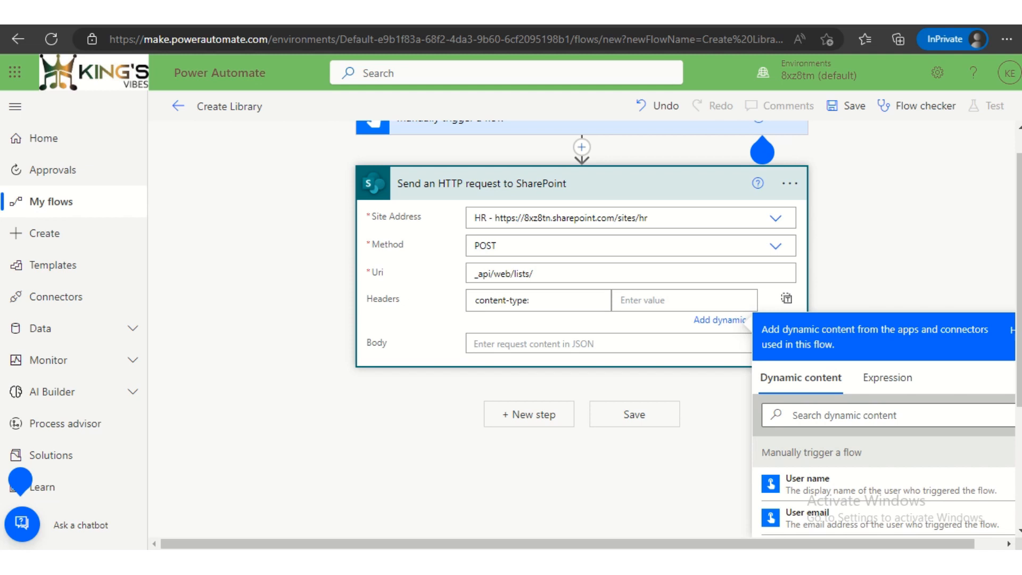
- Set the content-type header's value to application/json;odata=verbose
{"action": "left_click", "coordinate": [665, 300]}
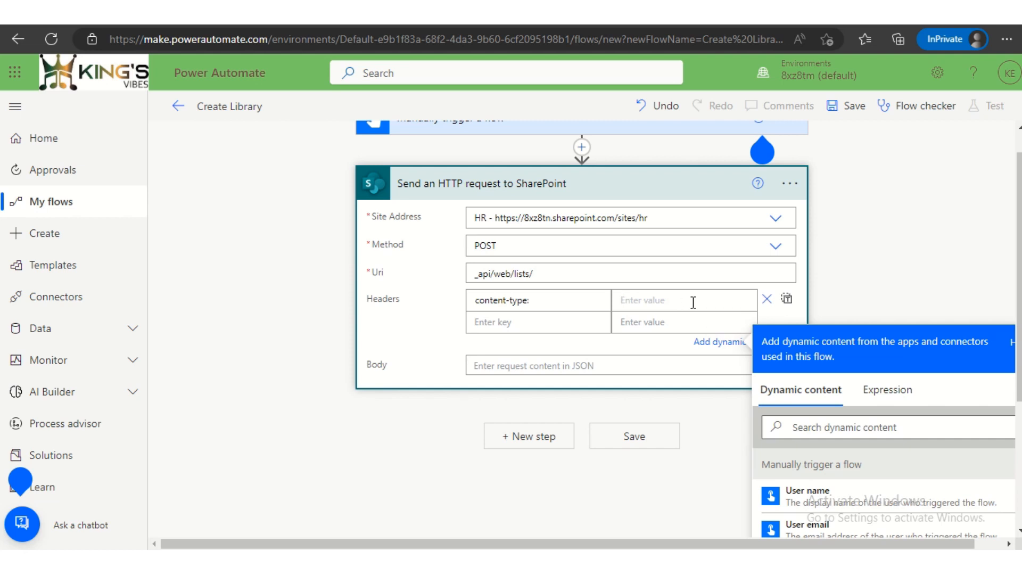
{"action": "type", "text": "application/json;odata"}
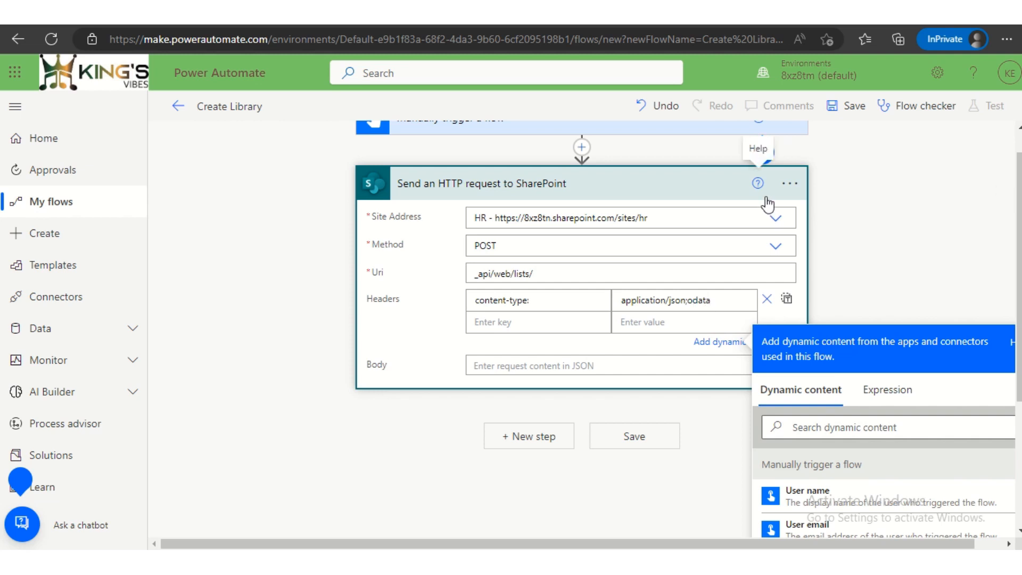
{"action": "type", "text": "=verbpose"}
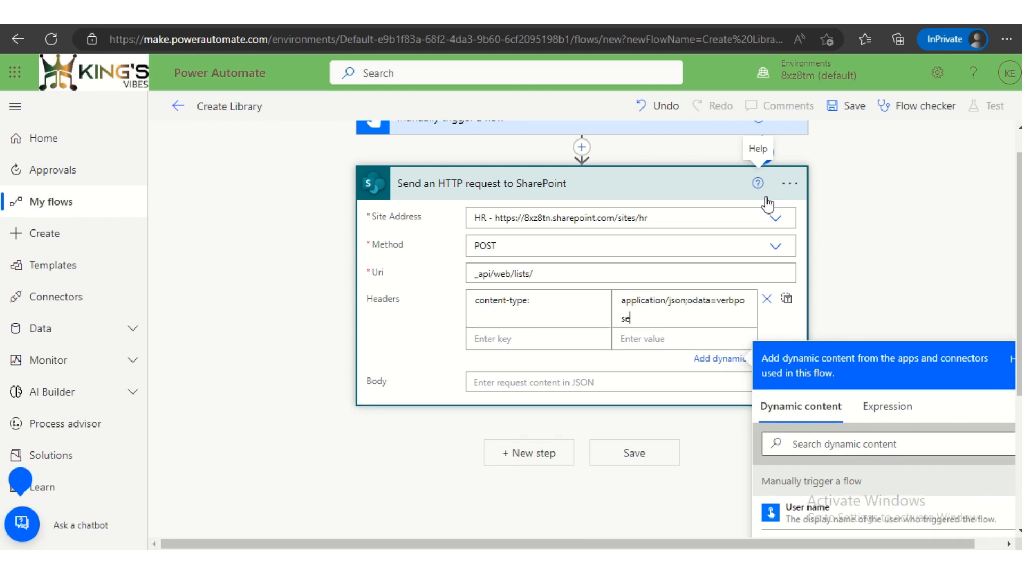
{"action": "key", "text": "BackSpace"}
{"action": "key", "text": "BackSpace"}
{"action": "key", "text": "BackSpace"}
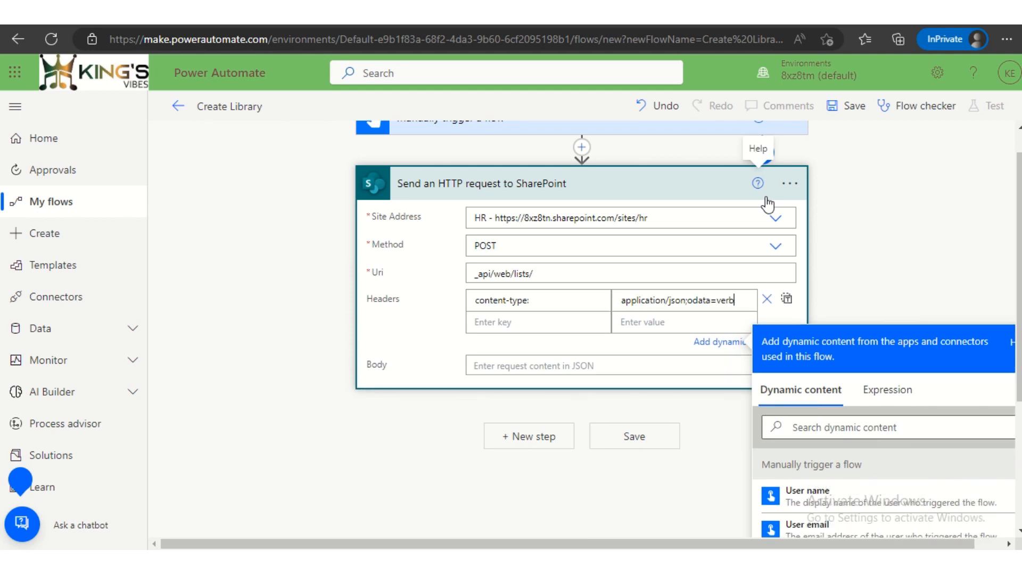
{"action": "type", "text": "ose"}
- Start the request body with a pair of curly braces separated by blank lines
{"action": "left_click", "coordinate": [608, 365]}
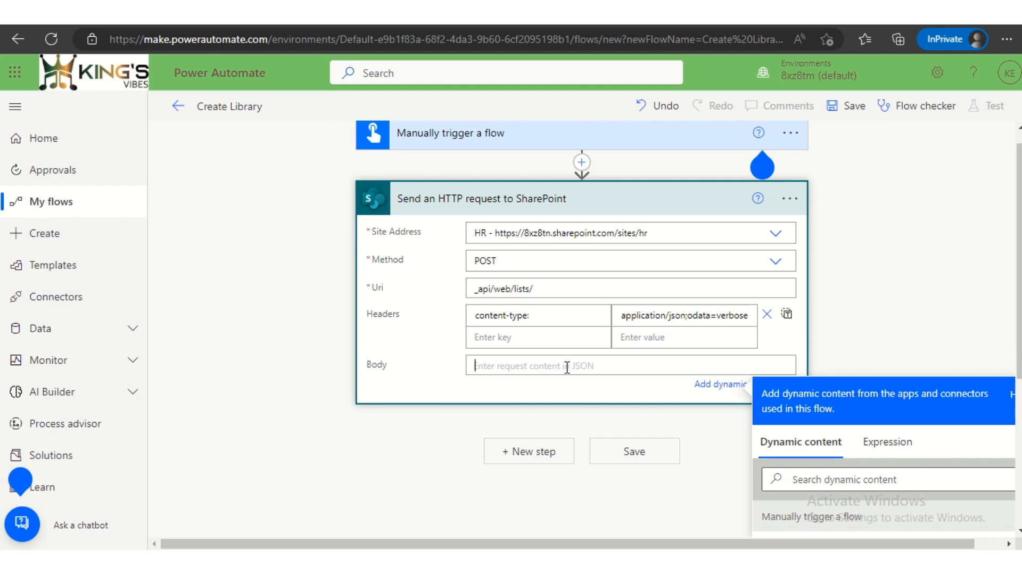
{"action": "type", "text": "{"}
{"action": "type", "text": "}"}
{"action": "key", "text": "Left"}
{"action": "key", "text": "Return"}
{"action": "key", "text": "Return"}
{"action": "key", "text": "Return"}
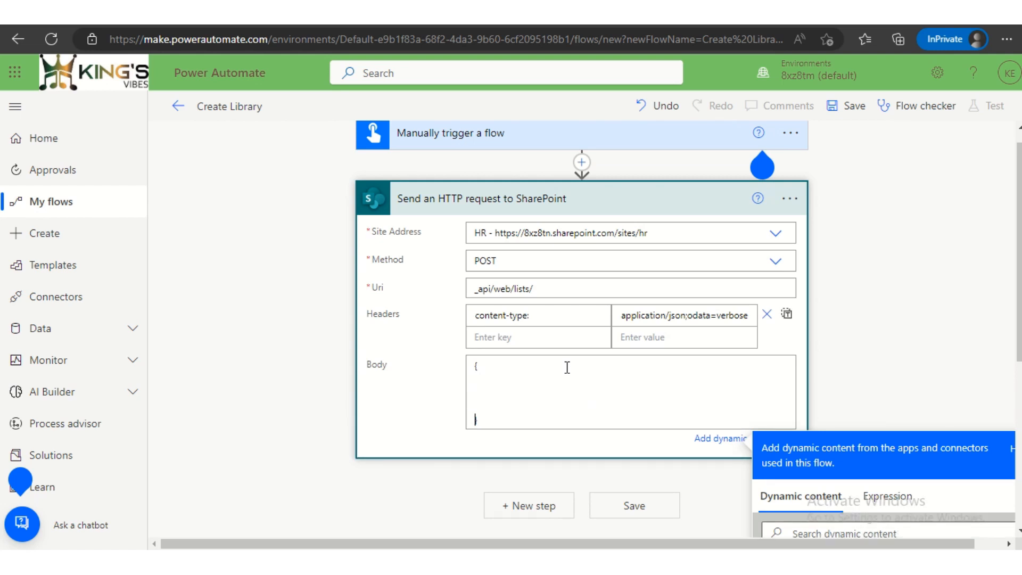
{"action": "key", "text": "Return"}
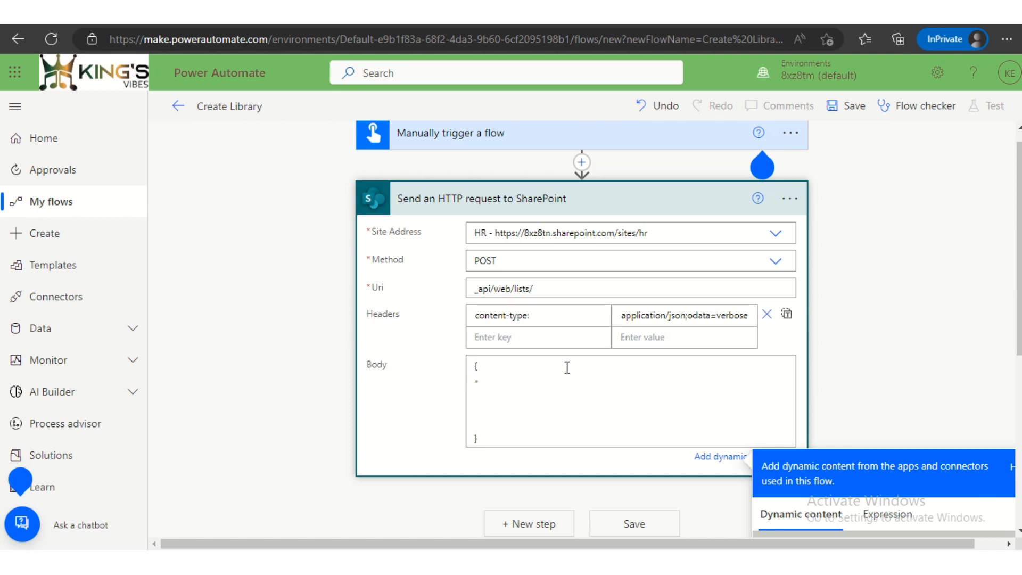
- Add the line "Base Template": 101, inside the braces of the request body
{"action": "type", "text": "\"Base Template\": 101,"}
{"action": "key", "text": "Return"}
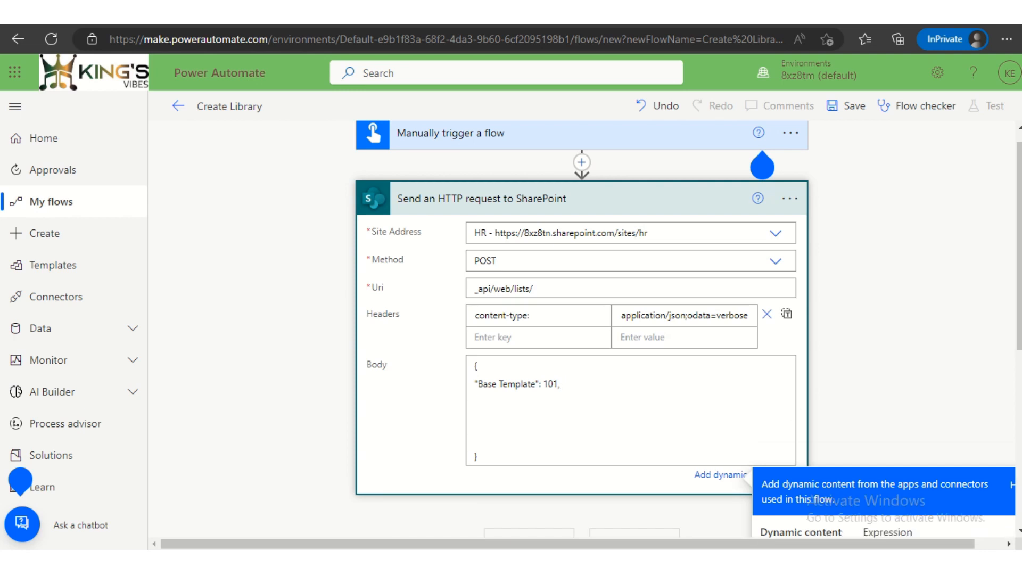
- Add a "Description" line to the request body reading This is a auto-generated flow library, ending with a closing quote and comma
{"action": "left_click", "coordinate": [646, 396]}
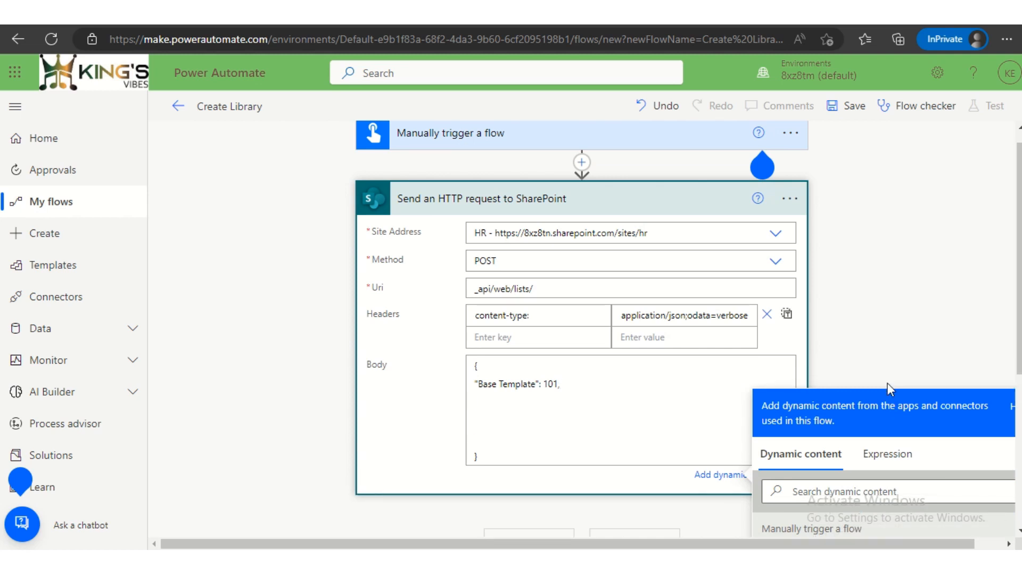
{"action": "type", "text": "\"Descriptionm"}
{"action": "key", "text": "BackSpace"}
{"action": "type", "text": "\":"}
{"action": "type", "text": " Tg"}
{"action": "type", "text": "is is"}
{"action": "type", "text": " a"}
{"action": "type", "text": " fl"}
{"action": "key", "text": "BackSpace"}
{"action": "key", "text": "BackSpace"}
{"action": "type", "text": "auto"}
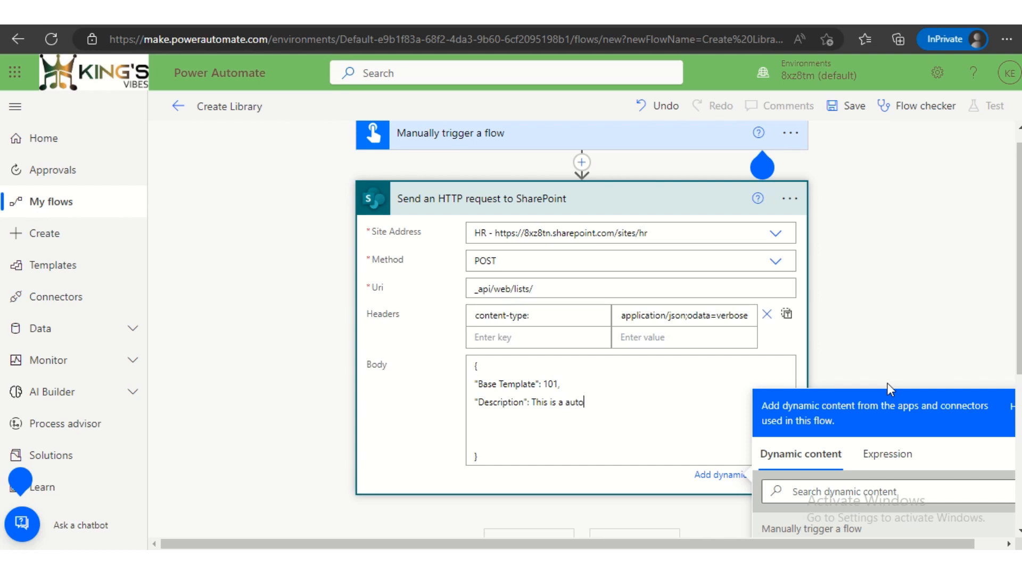
{"action": "type", "text": "-generated flow library"}
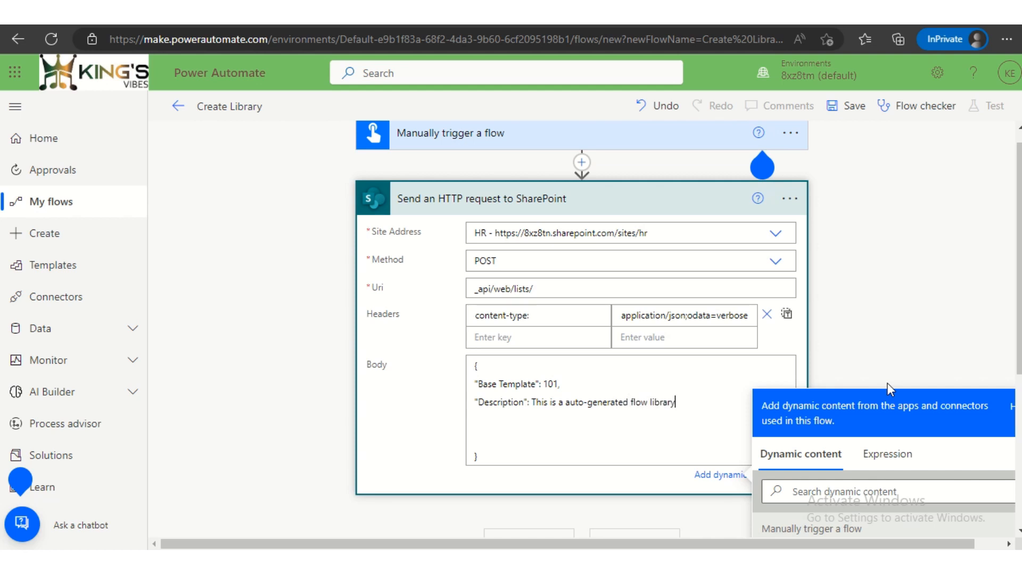
{"action": "type", "text": "\","}
{"action": "key", "text": "Return"}
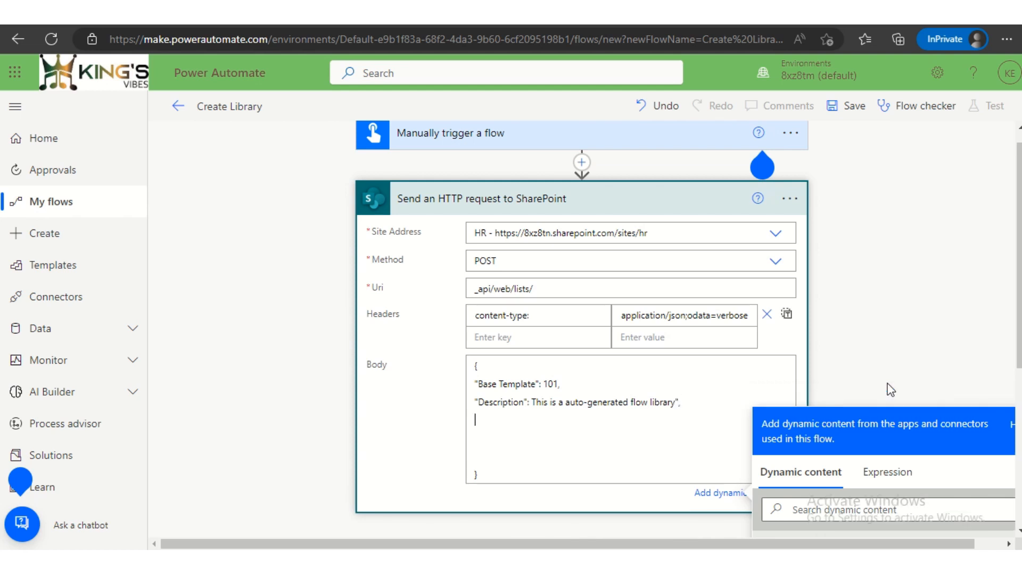
- Add a "Title" line reading Invoices with a closing quote, tidy the blank lines, and hide the dynamic content suggestions
{"action": "type", "text": "\"Title\": Invoie"}
{"action": "key", "text": "BackSpace"}
{"action": "type", "text": "ces\""}
{"action": "key", "text": "Delete"}
{"action": "key", "text": "Delete"}
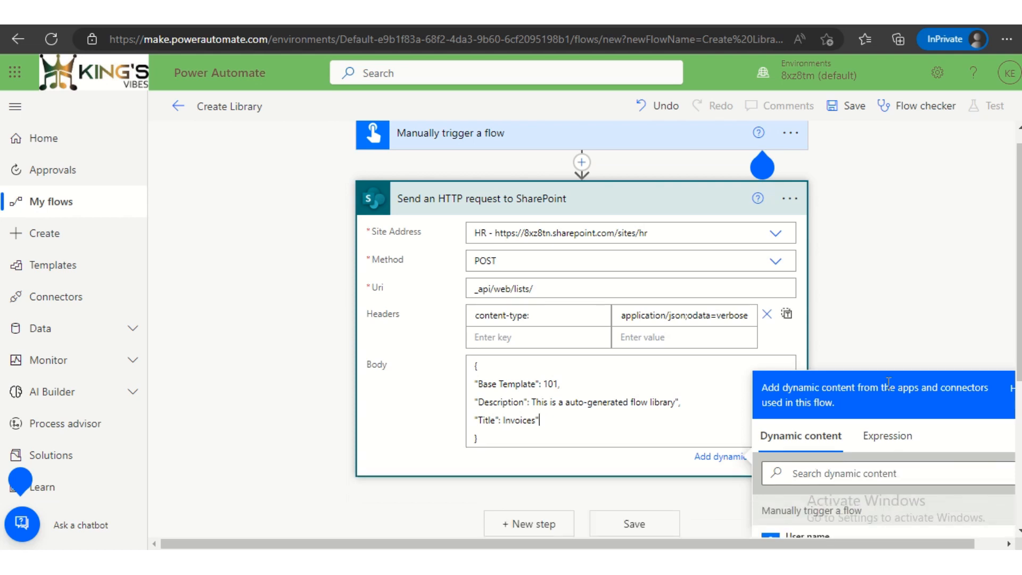
{"action": "key", "text": "Return"}
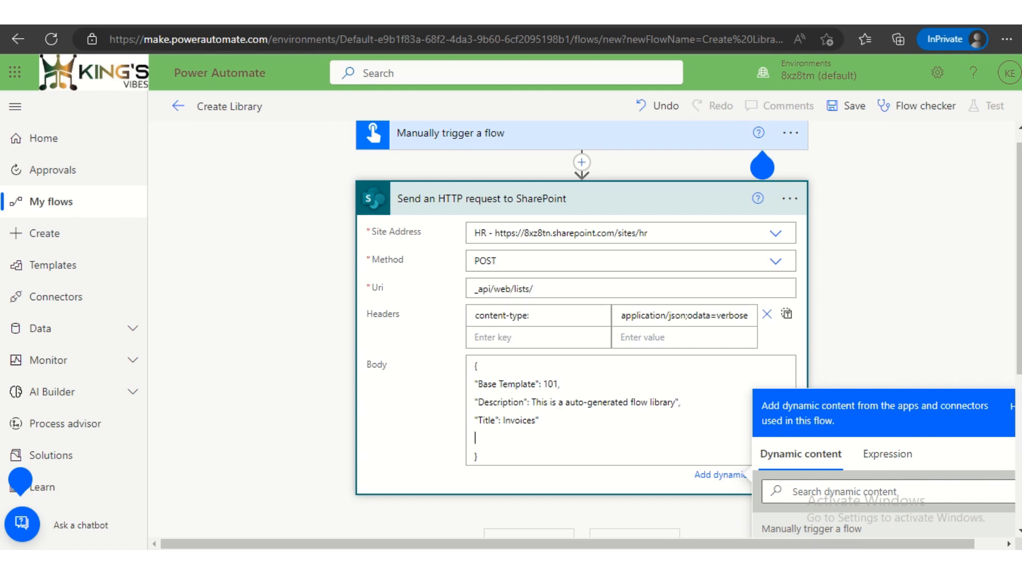
{"action": "left_click", "coordinate": [725, 474]}
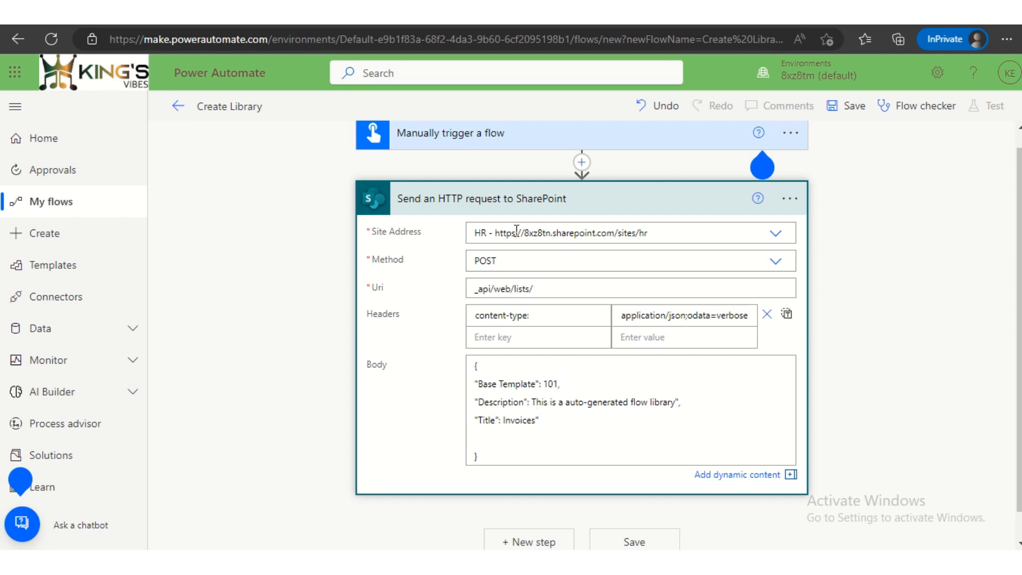
{"action": "left_click_drag", "start_coordinate": [423, 232], "coordinate": [375, 231]}
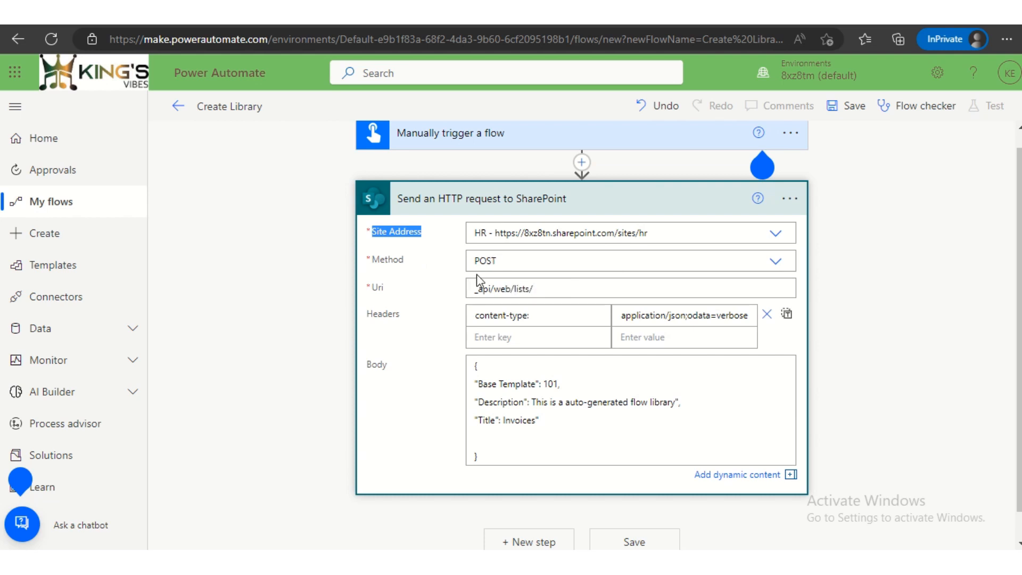
{"action": "left_click", "coordinate": [545, 261]}
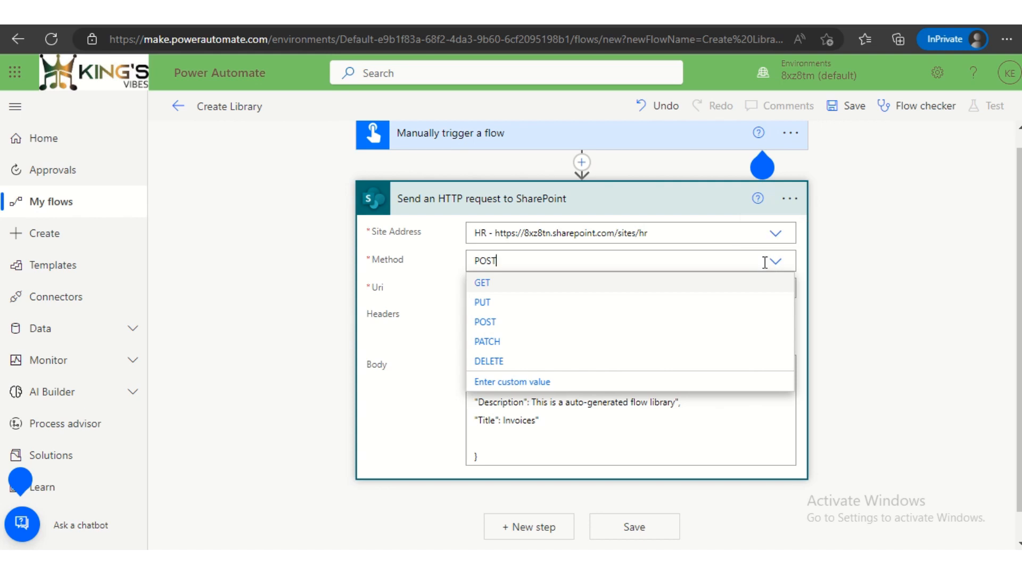
{"action": "left_click", "coordinate": [802, 258]}
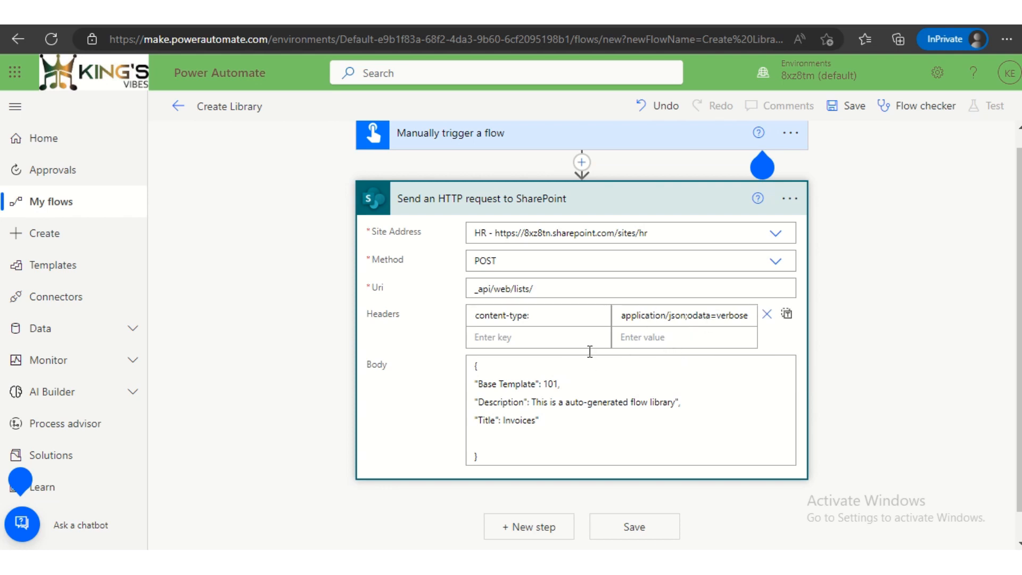
- Correct the body's first key to "BaseTemplate" and the description wording to "an auto-generated flow library"
{"action": "left_click", "coordinate": [500, 384]}
{"action": "key", "text": "BackSpace"}
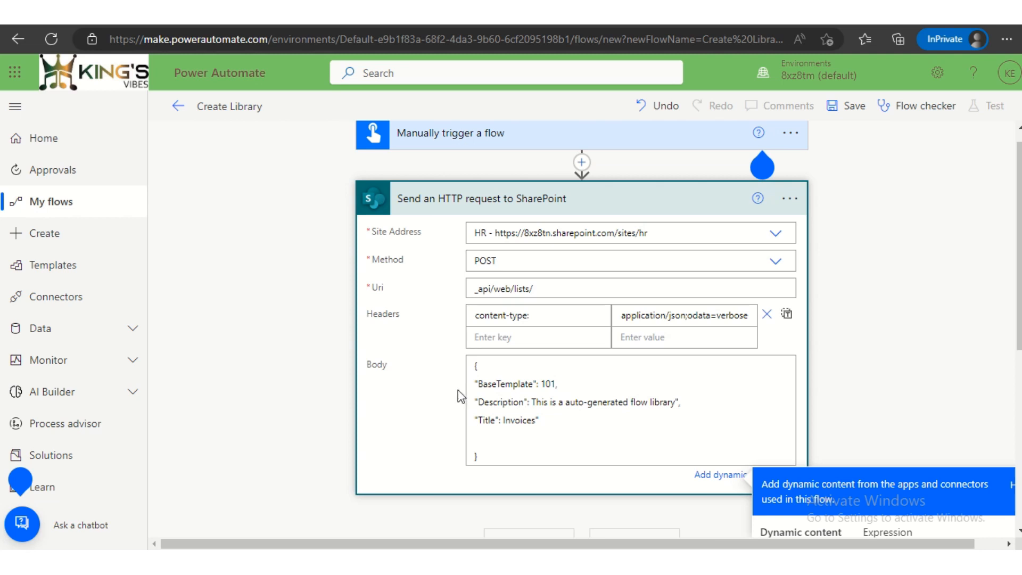
{"action": "left_click", "coordinate": [562, 402]}
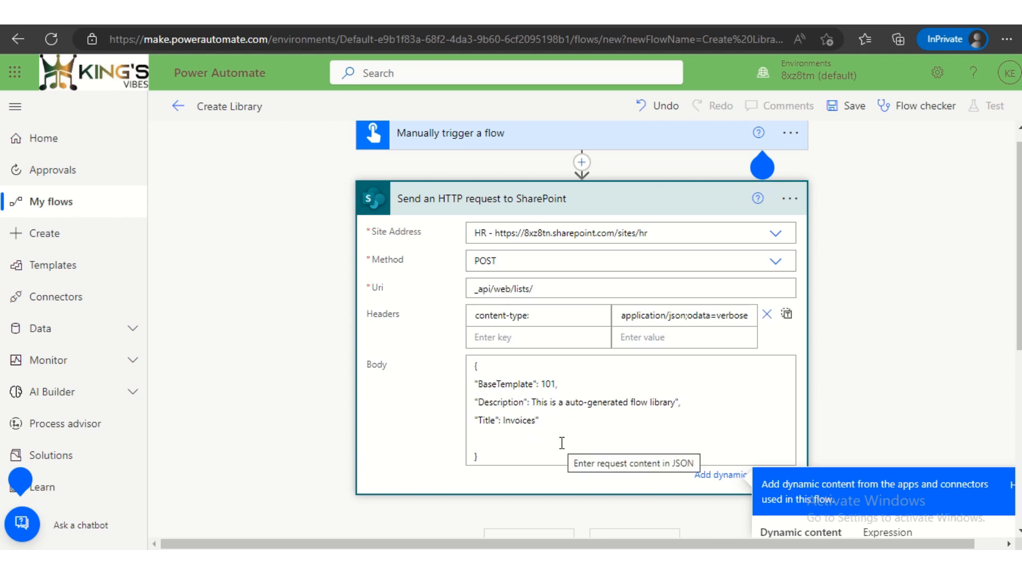
{"action": "type", "text": "n"}
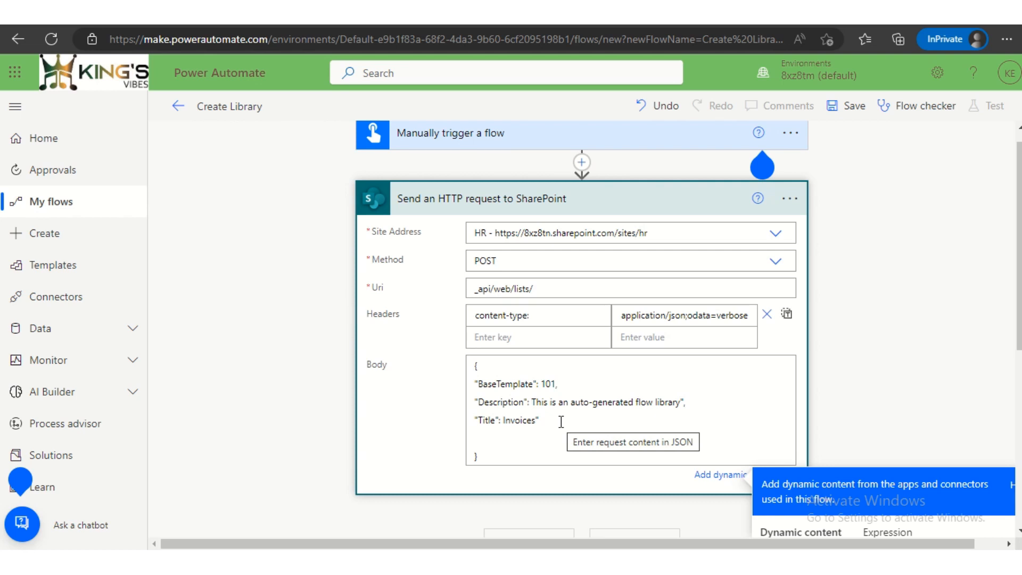
- Add the missing opening quotes before the Description and Title values in the body, and hide the dynamic content suggestions
{"action": "type", "text": "\""}
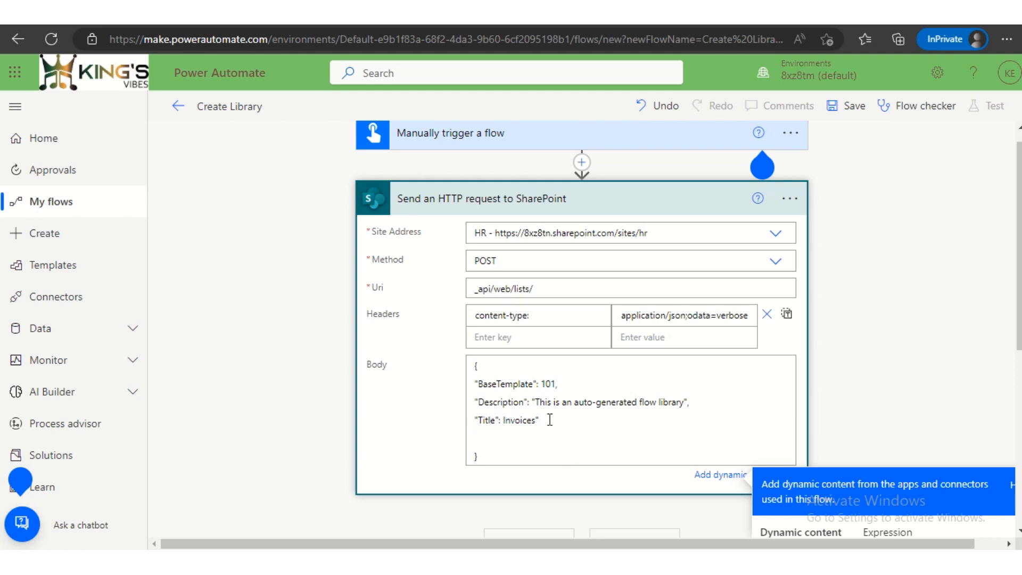
{"action": "left_click", "coordinate": [503, 420]}
{"action": "type", "text": "\""}
{"action": "left_click", "coordinate": [718, 475]}
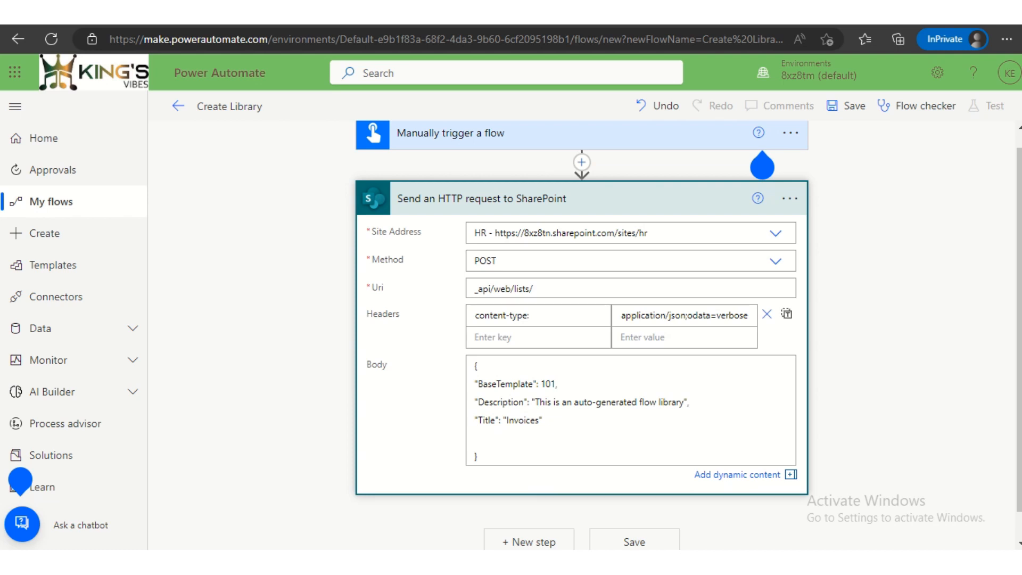
- Save the flow and collapse the Send an HTTP request to SharePoint action
{"action": "scroll", "coordinate": [708, 383], "scroll_direction": "down", "scroll_amount": 1}
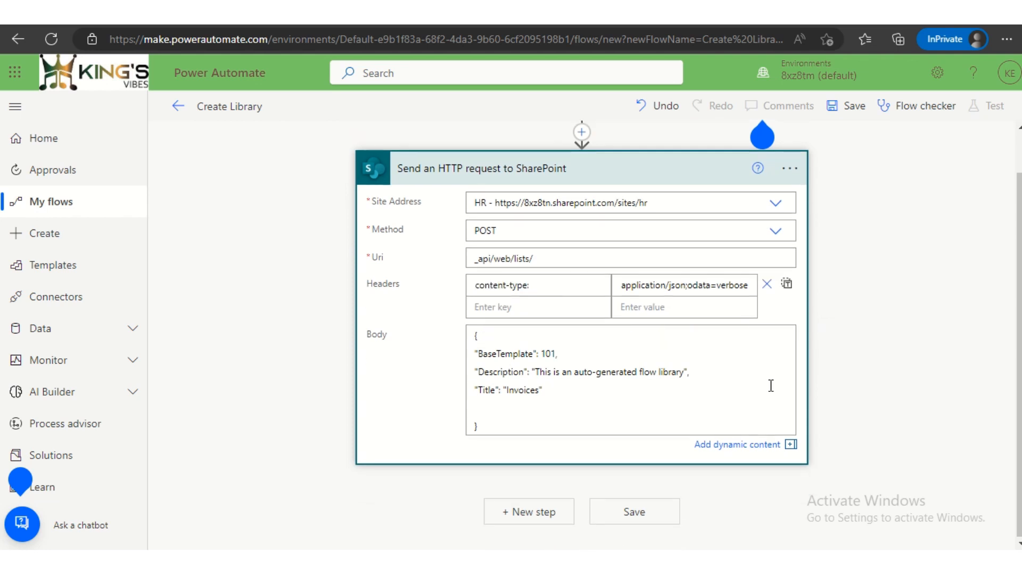
{"action": "left_click", "coordinate": [633, 512]}
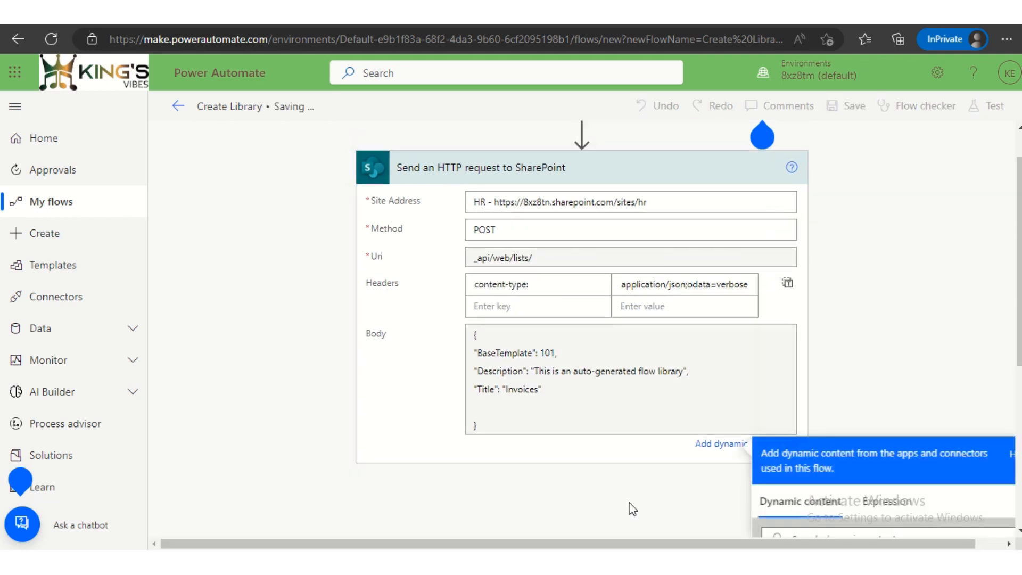
{"action": "left_click", "coordinate": [896, 261]}
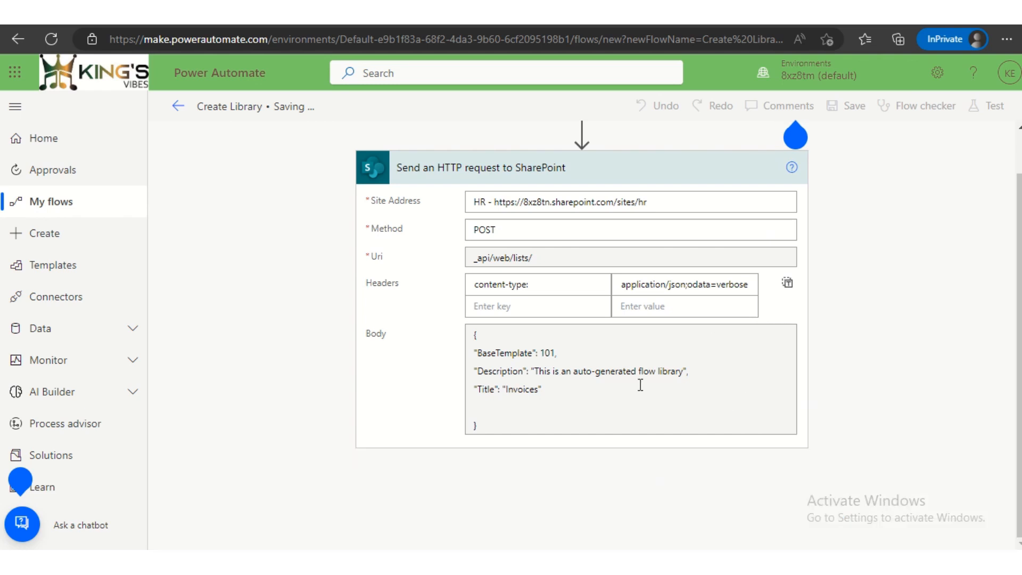
{"action": "scroll", "coordinate": [753, 371], "scroll_direction": "up", "scroll_amount": 1}
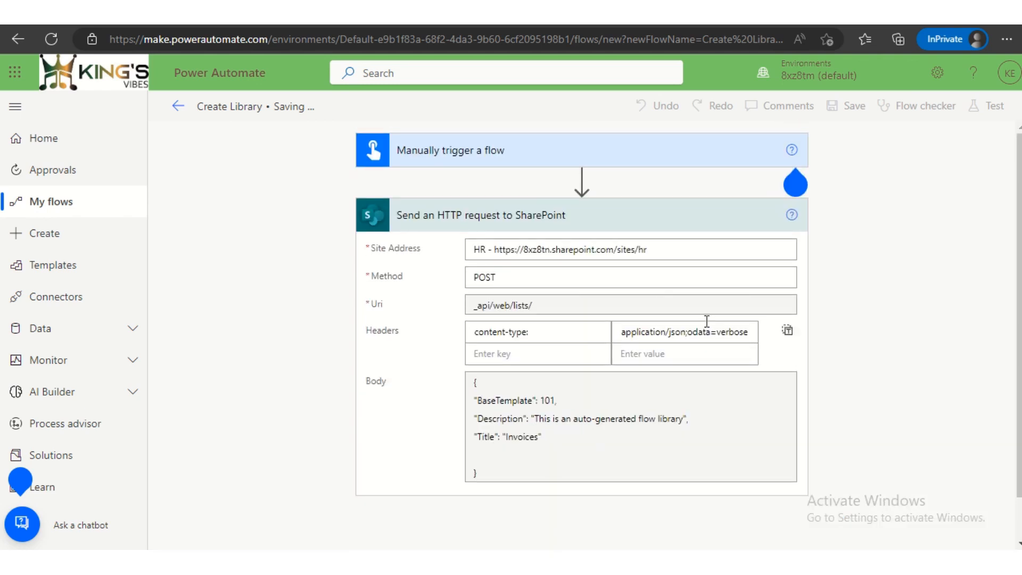
{"action": "left_click", "coordinate": [632, 213]}
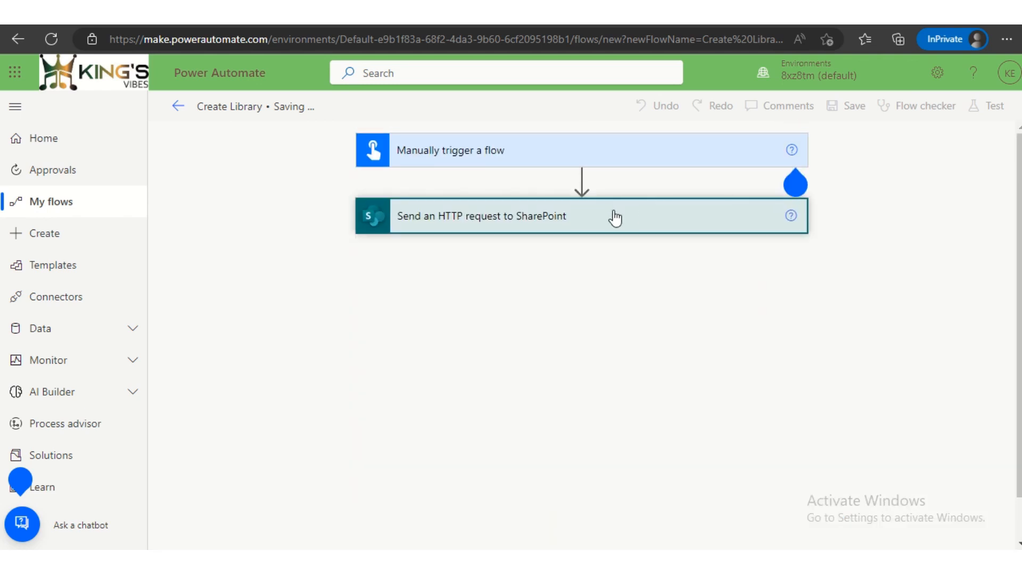
{"action": "left_click", "coordinate": [791, 189]}
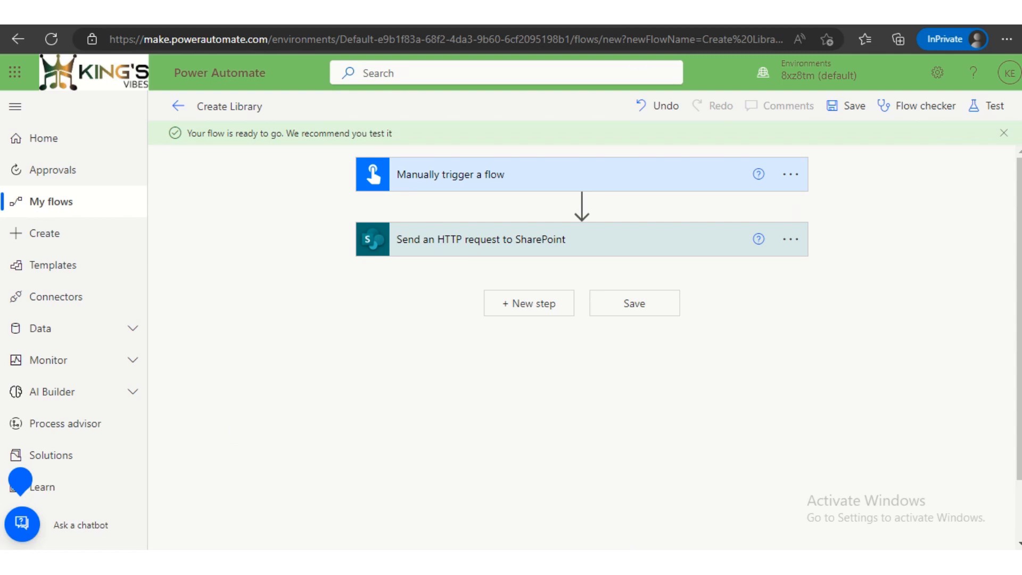
- Switch to the HR SharePoint site and examine the existing libraries and lists in its site contents
{"action": "left_click", "coordinate": [650, 13]}
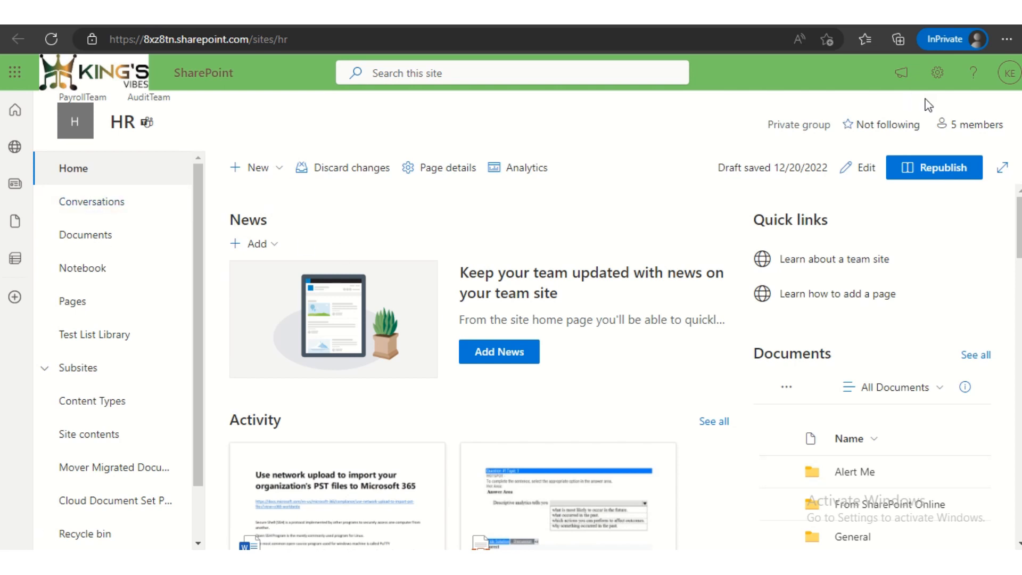
{"action": "left_click", "coordinate": [85, 435]}
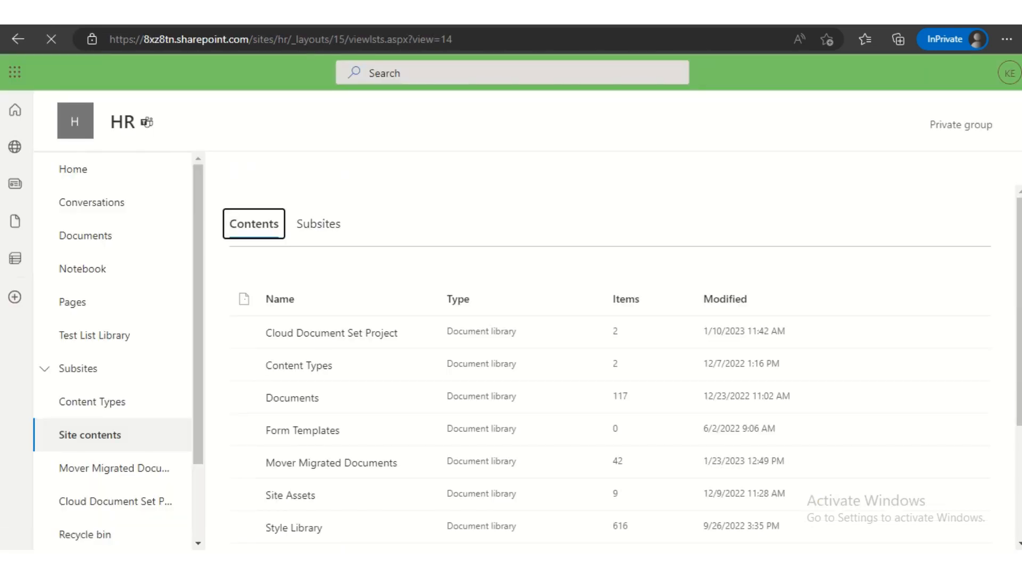
{"action": "scroll", "coordinate": [324, 429], "scroll_direction": "down", "scroll_amount": 3}
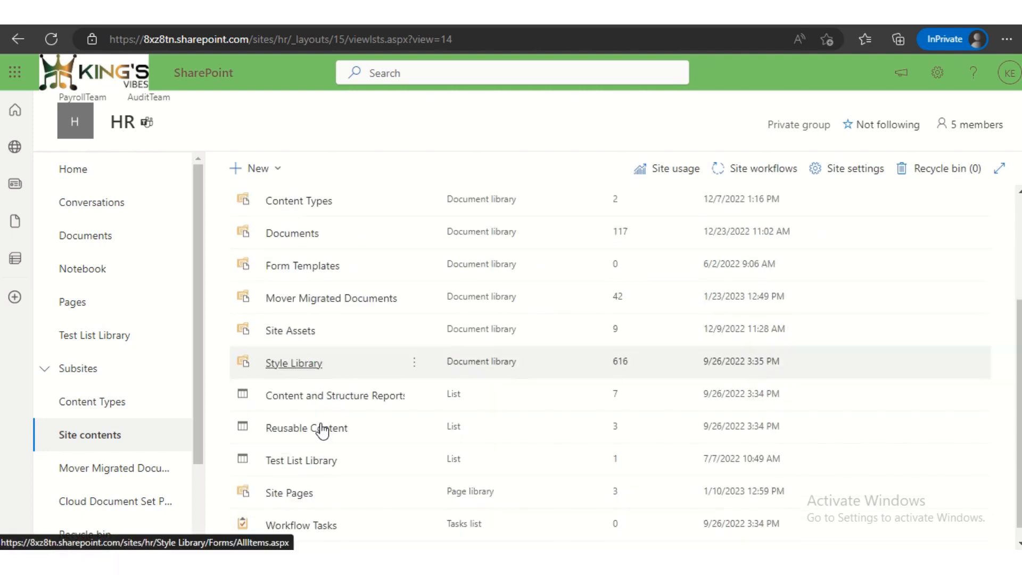
{"action": "scroll", "coordinate": [322, 430], "scroll_direction": "down", "scroll_amount": 1}
{"action": "scroll", "coordinate": [323, 428], "scroll_direction": "up", "scroll_amount": 2}
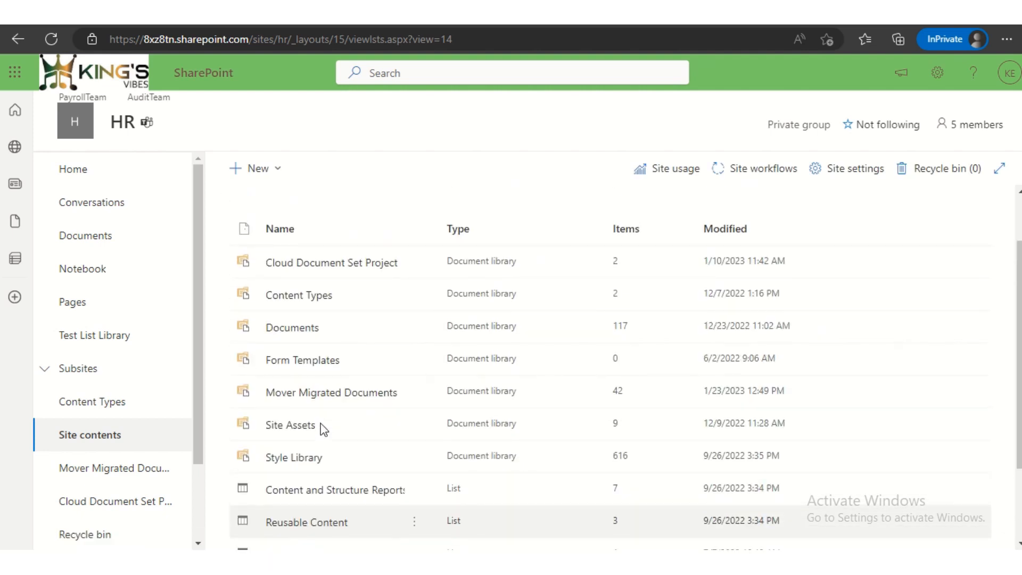
{"action": "scroll", "coordinate": [323, 428], "scroll_direction": "down", "scroll_amount": 2}
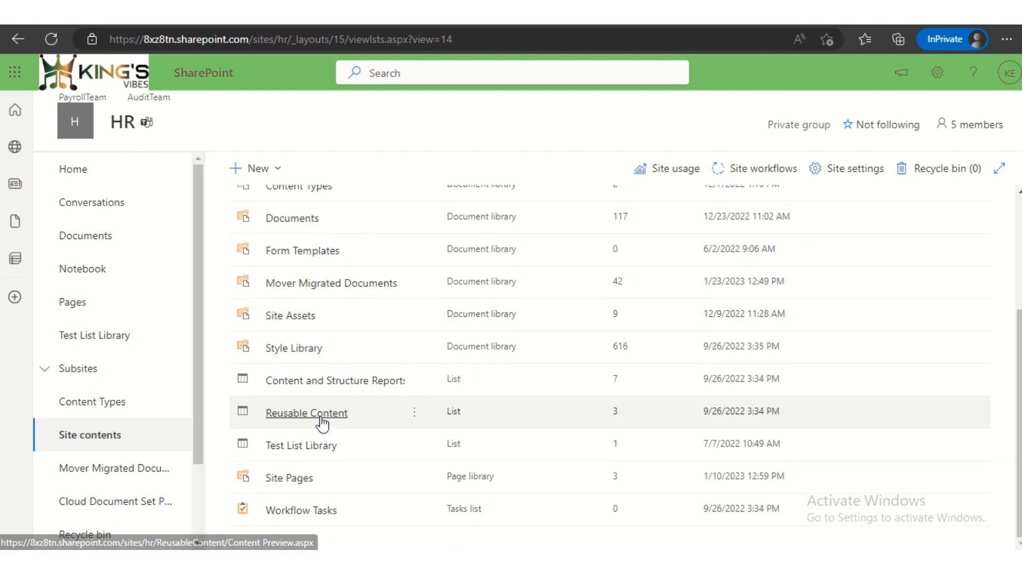
{"action": "scroll", "coordinate": [322, 423], "scroll_direction": "up", "scroll_amount": 3}
{"action": "scroll", "coordinate": [322, 423], "scroll_direction": "down", "scroll_amount": 3}
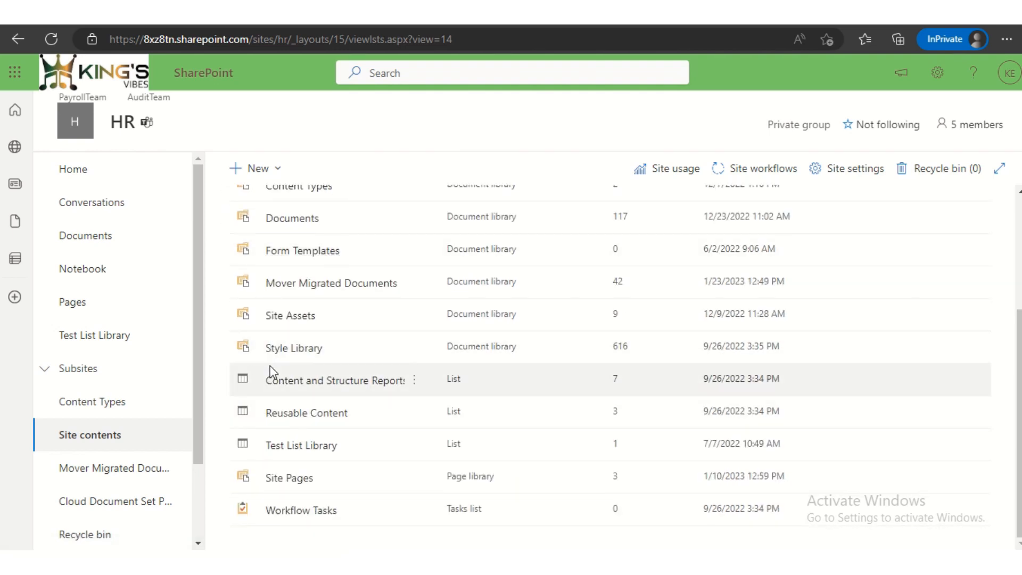
{"action": "scroll", "coordinate": [320, 414], "scroll_direction": "up", "scroll_amount": 3}
{"action": "scroll", "coordinate": [319, 367], "scroll_direction": "down", "scroll_amount": 3}
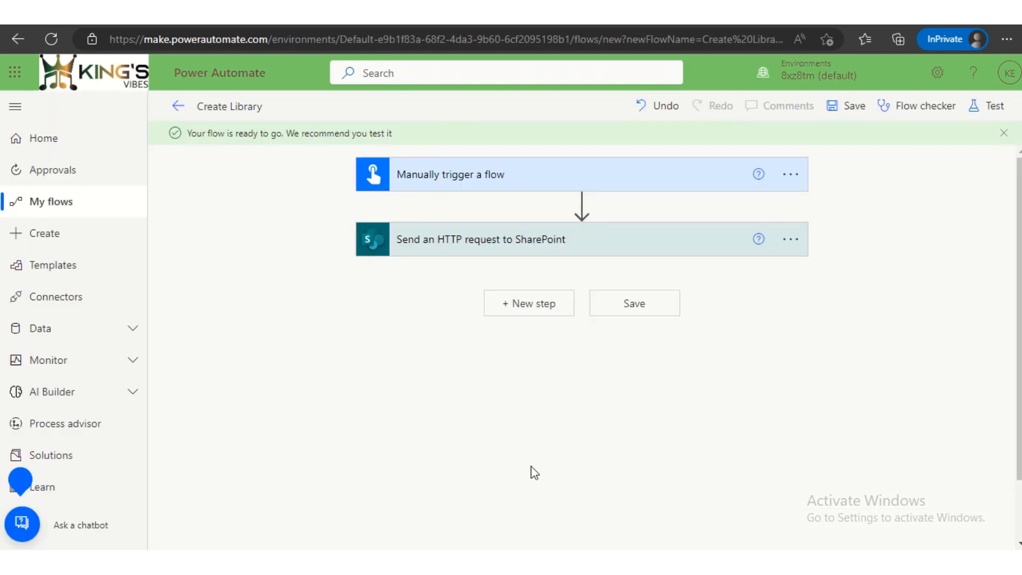
- Return to the Create Library flow in Power Automate and run it as a manual test with the SharePoint connection
{"action": "left_click", "coordinate": [996, 109]}
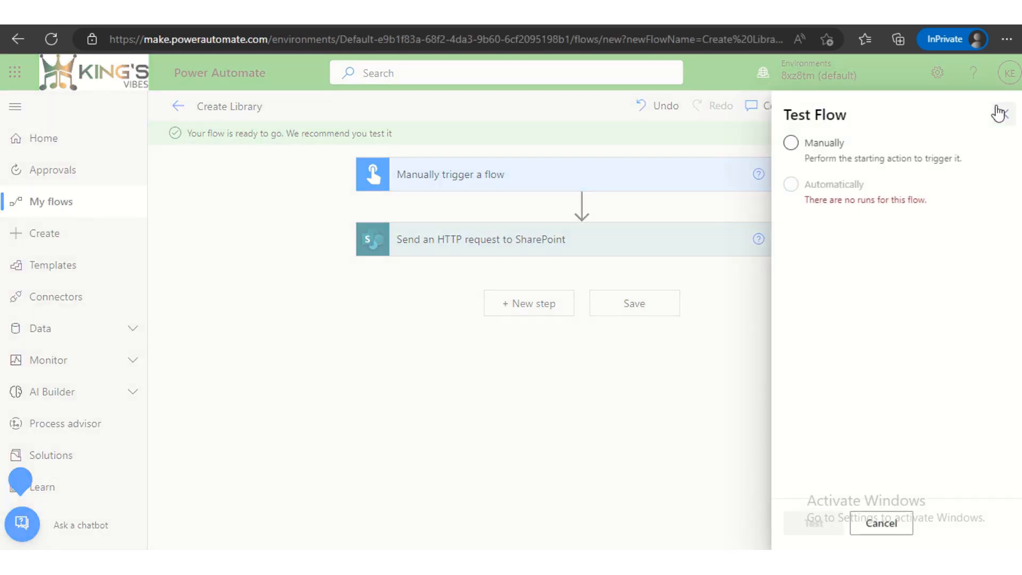
{"action": "left_click", "coordinate": [806, 158]}
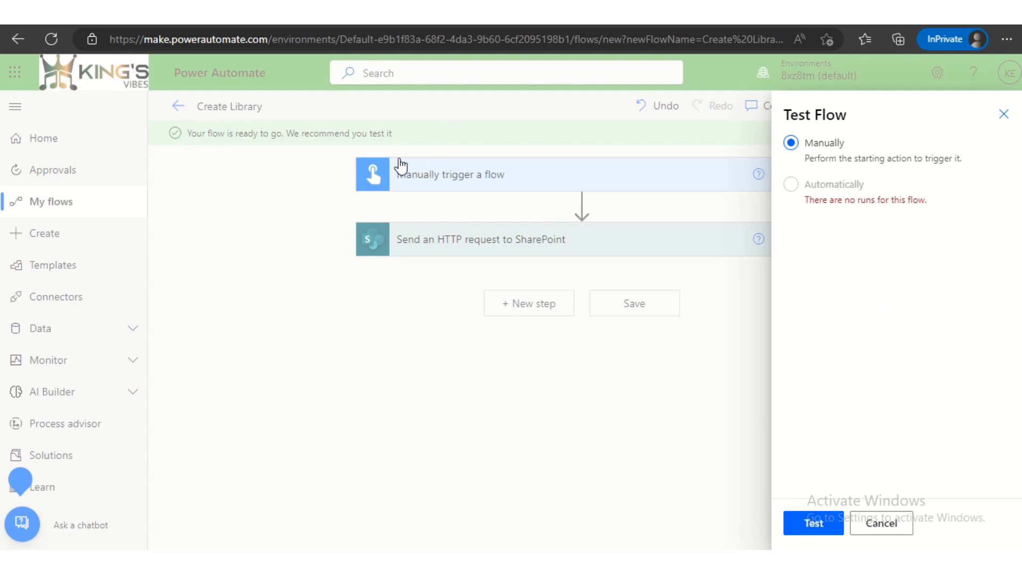
{"action": "left_click", "coordinate": [814, 526]}
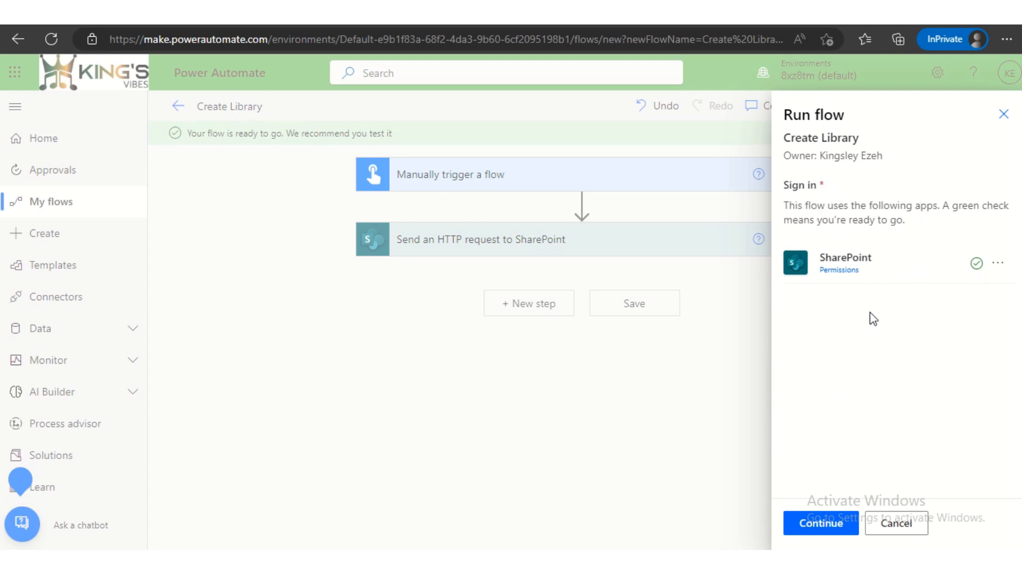
{"action": "left_click", "coordinate": [826, 524]}
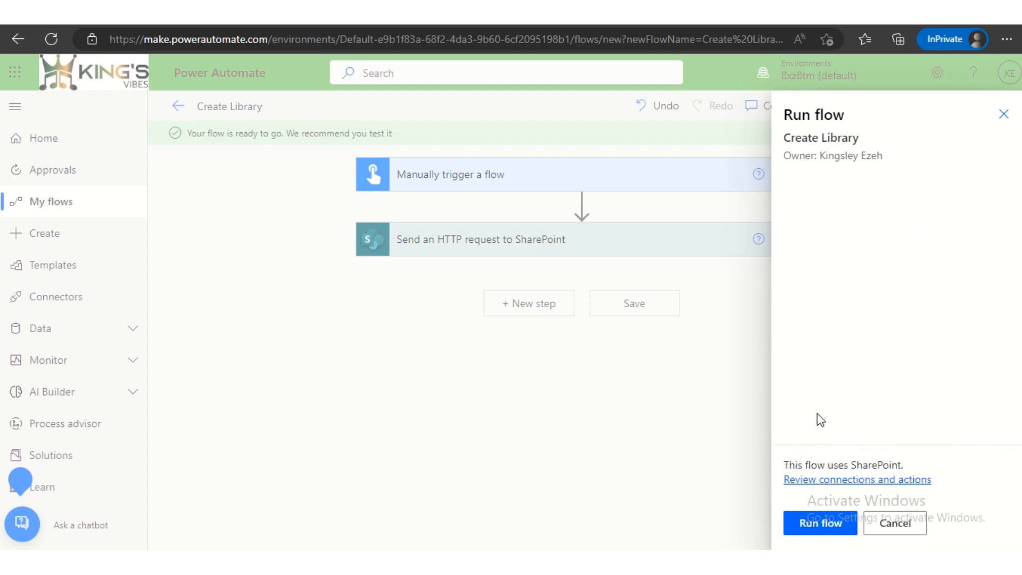
{"action": "left_click", "coordinate": [824, 519]}
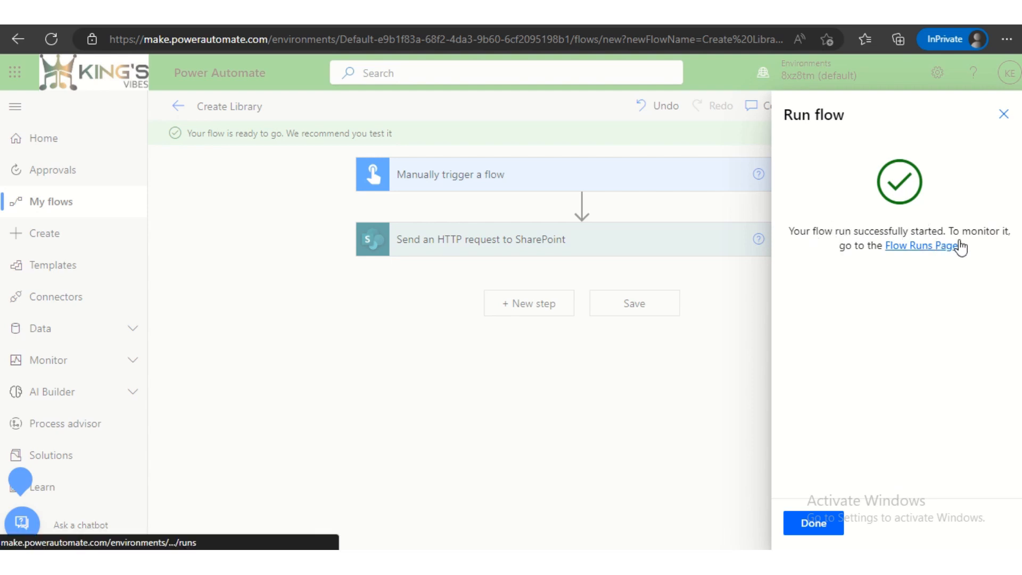
- Open the flow's run history in a new browser tab and open the latest test run from it
{"action": "right_click", "coordinate": [924, 248]}
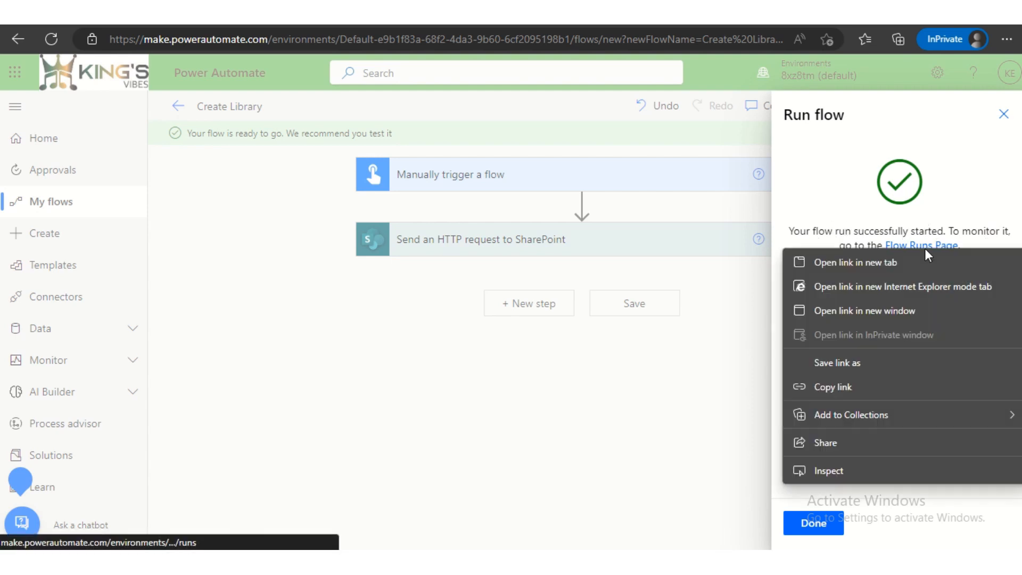
{"action": "left_click", "coordinate": [873, 260]}
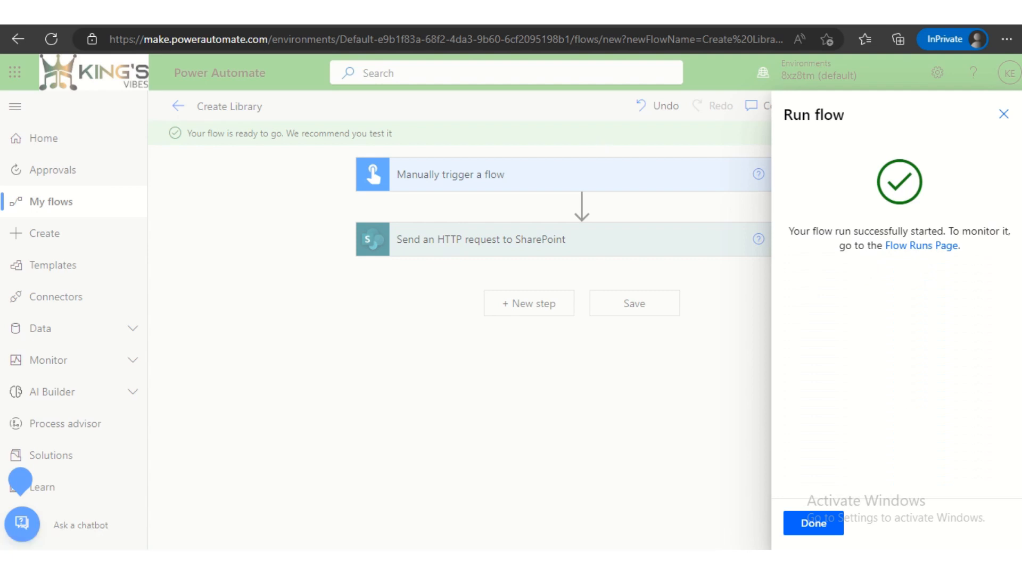
{"action": "left_click", "coordinate": [815, 528]}
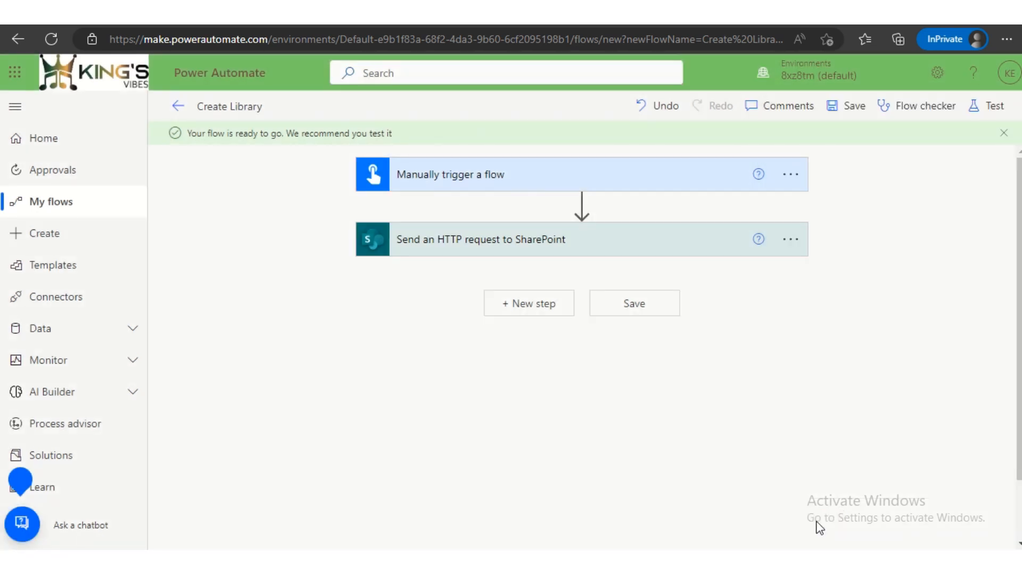
{"action": "key", "text": "ctrl+Tab"}
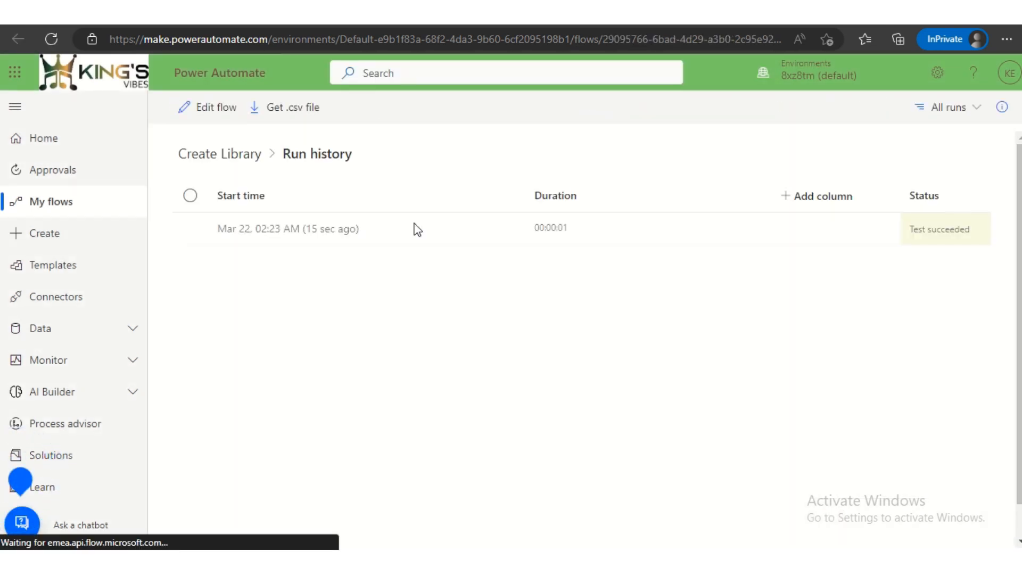
{"action": "left_click", "coordinate": [282, 234]}
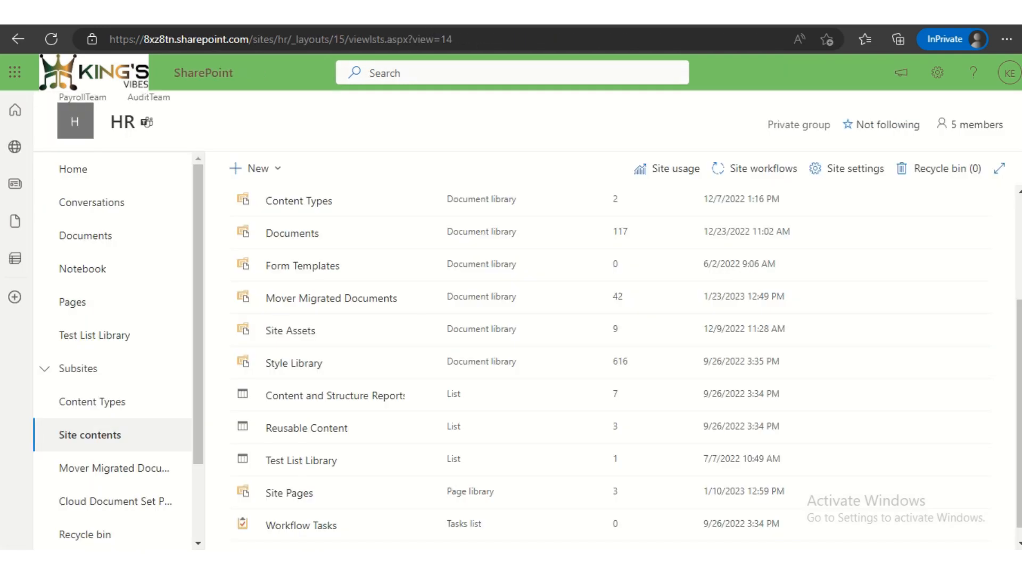
- Switch to the HR site contents in SharePoint, refresh the list and open the Invoices library
{"action": "scroll", "coordinate": [383, 407], "scroll_direction": "down", "scroll_amount": 1}
{"action": "scroll", "coordinate": [392, 404], "scroll_direction": "up", "scroll_amount": 3}
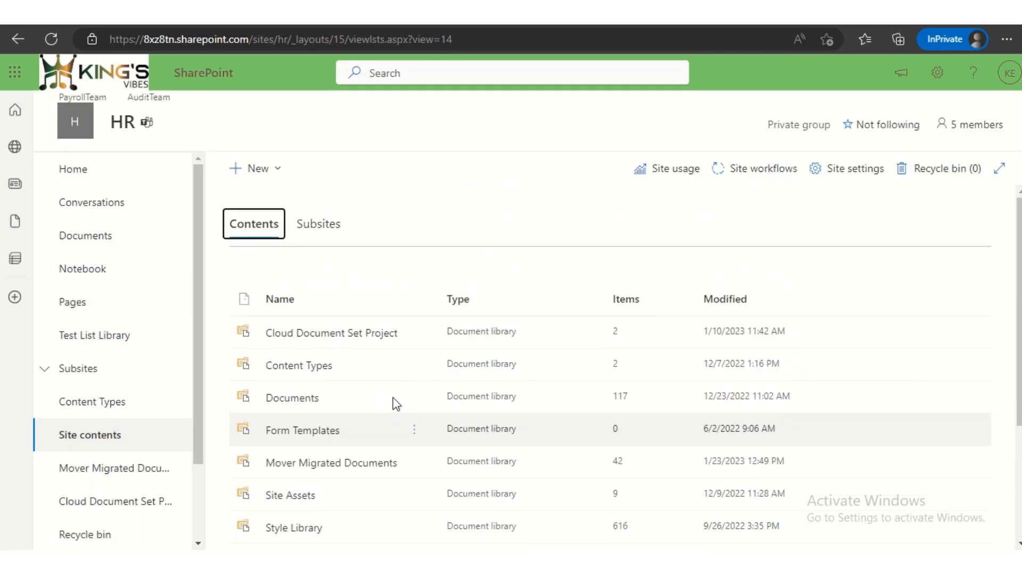
{"action": "left_click", "coordinate": [51, 39]}
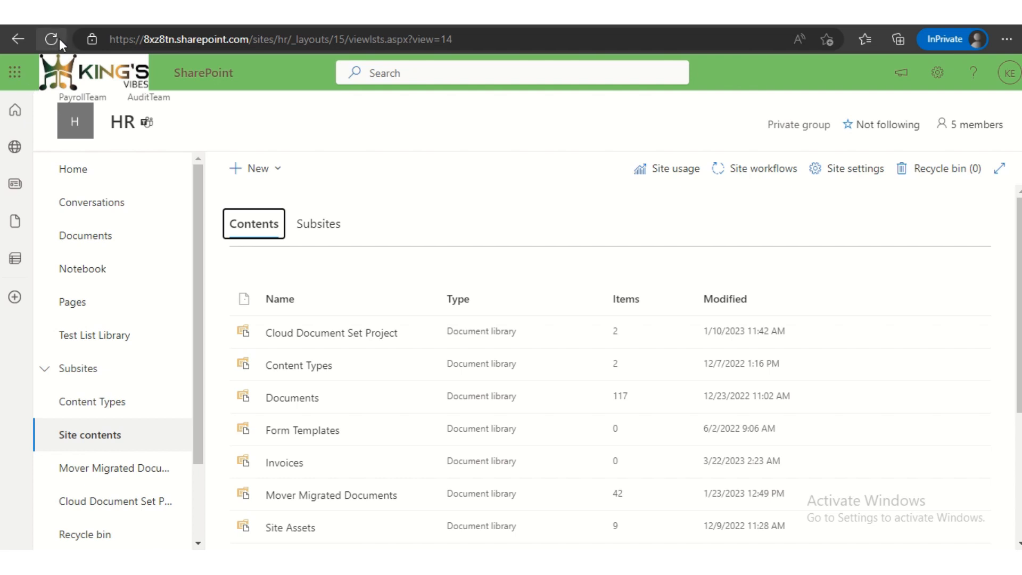
{"action": "left_click", "coordinate": [55, 39]}
{"action": "scroll", "coordinate": [462, 333], "scroll_direction": "down", "scroll_amount": 4}
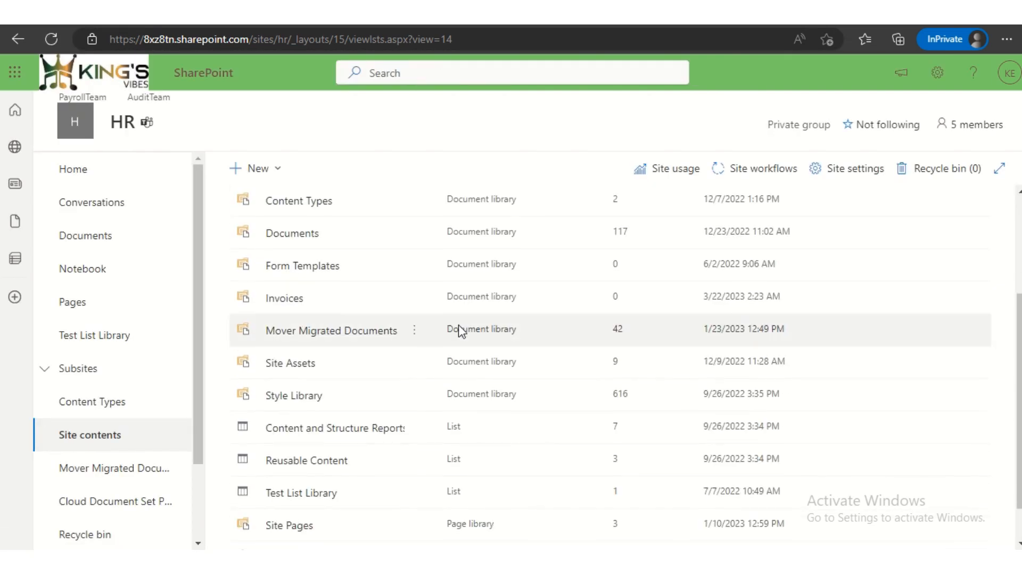
{"action": "scroll", "coordinate": [445, 344], "scroll_direction": "up", "scroll_amount": 2}
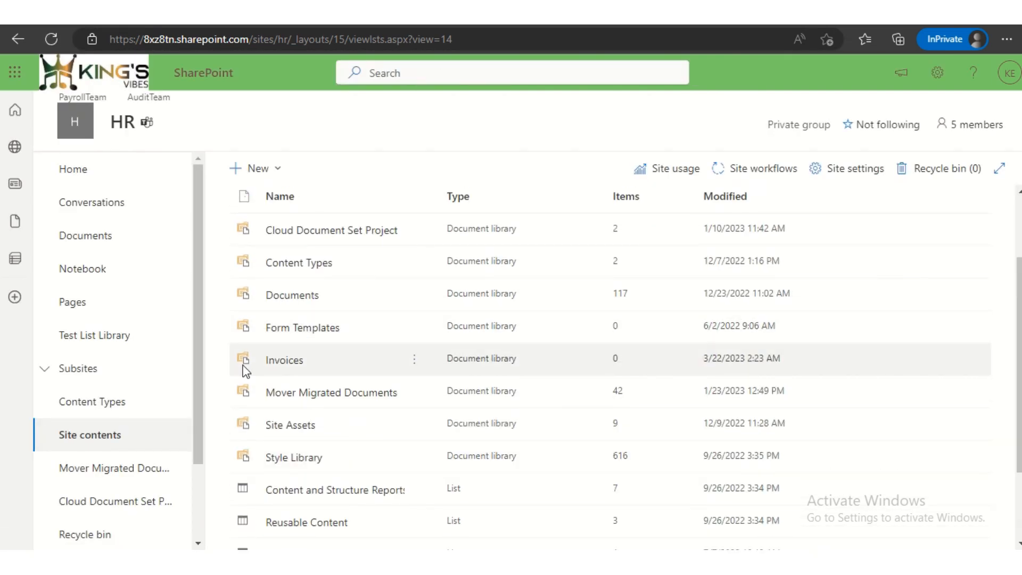
{"action": "left_click", "coordinate": [290, 365]}
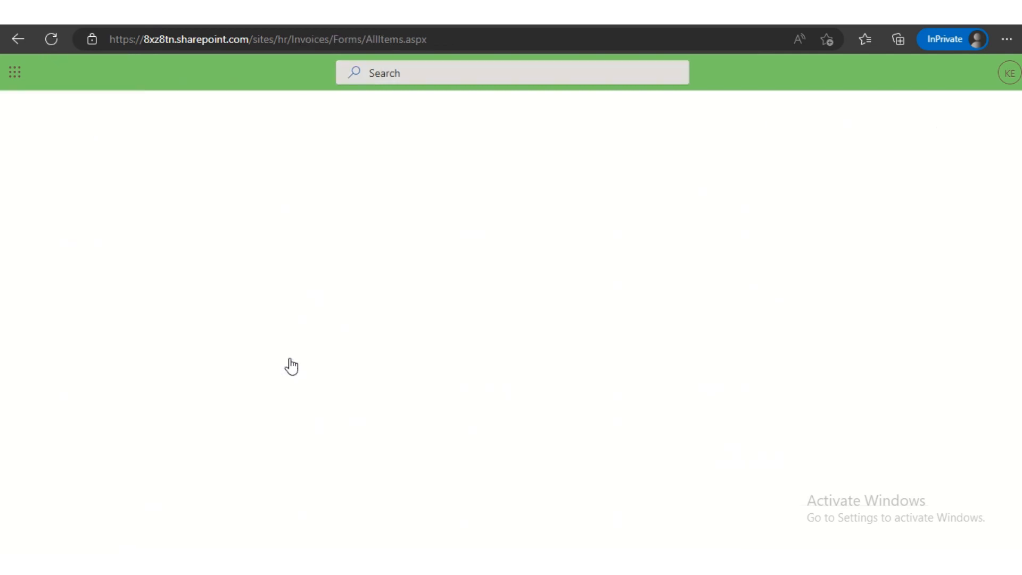